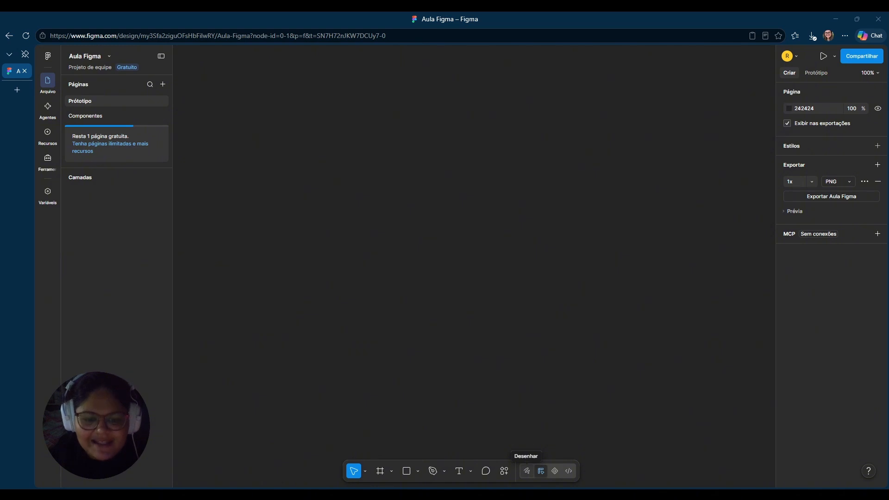
- Switch to Draw mode and draw a closed freeform vector shape of curved segments across the canvas with the Pen tool
click(527, 471)
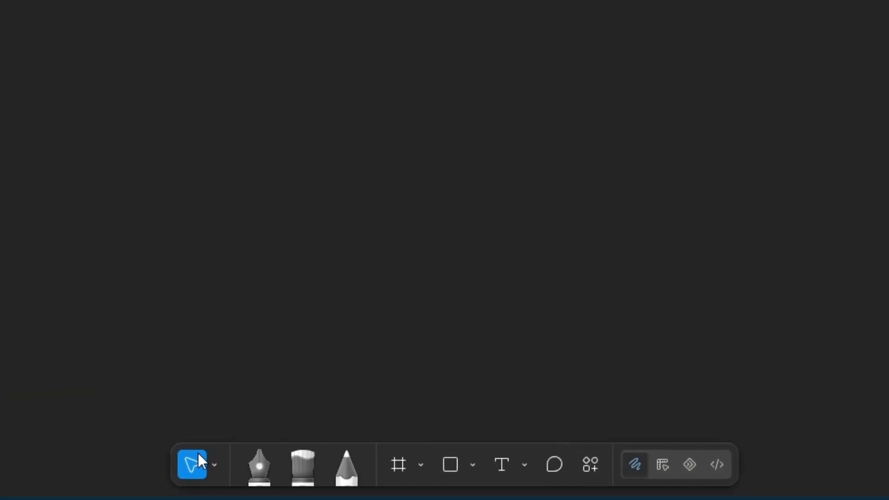
click(260, 466)
click(248, 184)
mouse_move(490, 221)
mouse_down()
mouse_move(567, 408)
mouse_move(447, 365)
mouse_move(599, 282)
mouse_up()
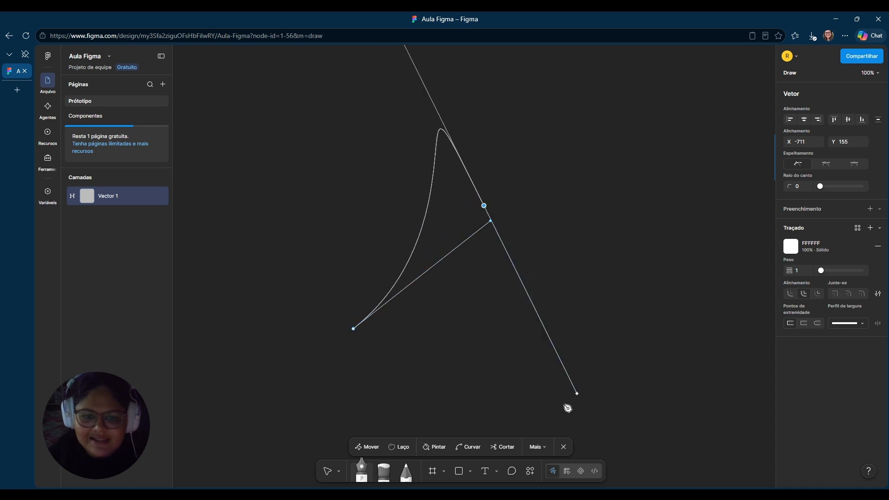
drag(556, 386, 586, 351)
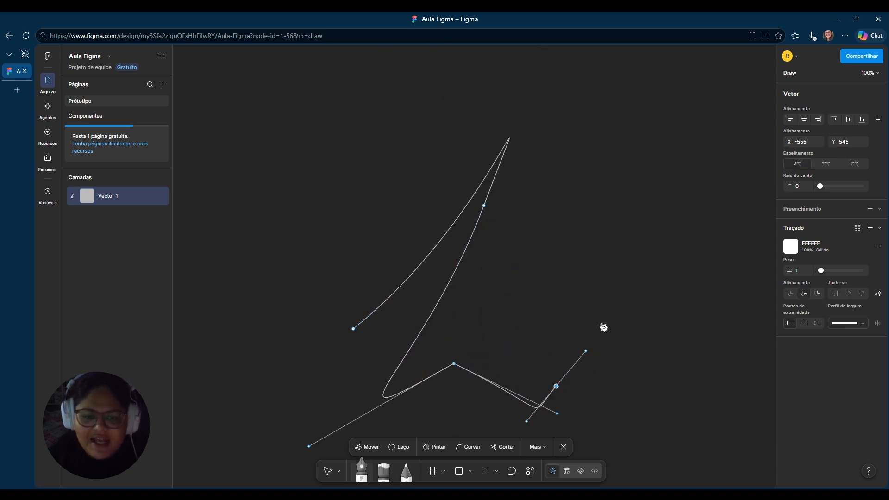
drag(605, 261, 686, 356)
drag(686, 346, 663, 191)
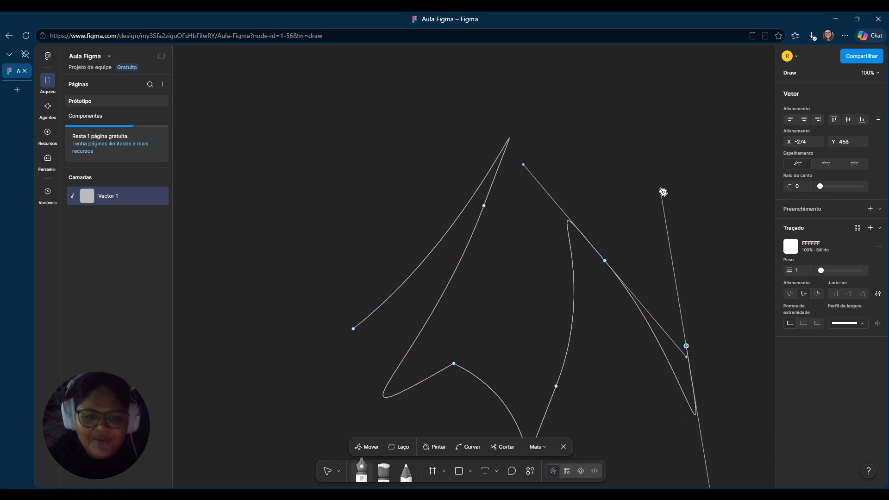
drag(353, 328, 360, 338)
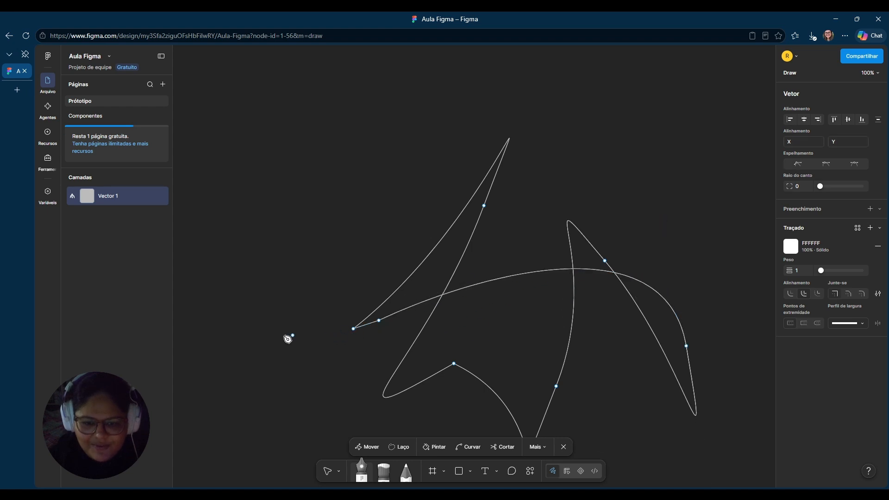
- Paint three curved white strokes of size 16 across the canvas with the Brush tool
click(384, 471)
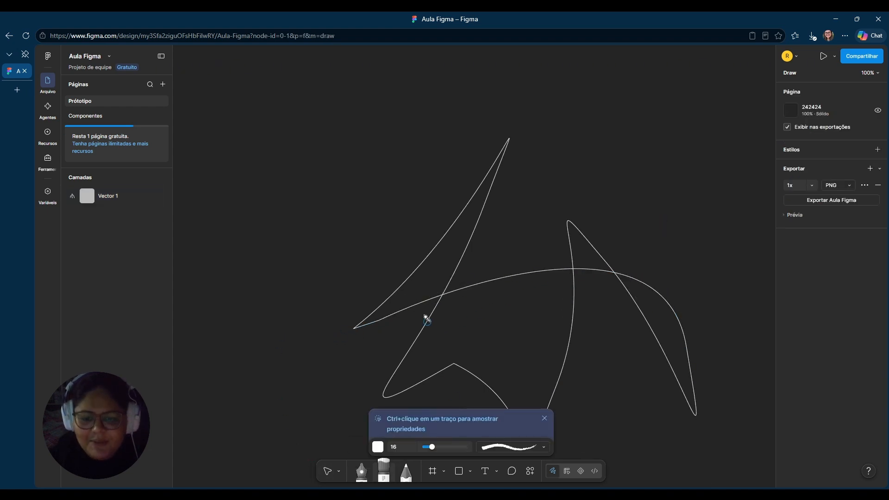
drag(332, 174, 652, 267)
mouse_move(608, 197)
mouse_down()
mouse_move(359, 346)
mouse_move(292, 267)
mouse_up()
mouse_move(301, 218)
mouse_down()
mouse_move(509, 311)
mouse_move(657, 117)
mouse_up()
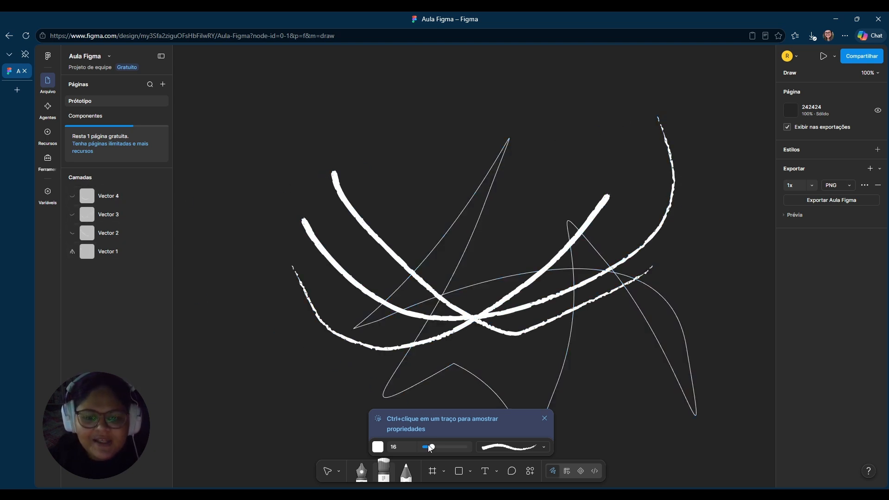
- Paint two very thick curved brush strokes at size 176, plus one thin stroke at size 9
drag(430, 448, 462, 446)
drag(377, 165, 583, 376)
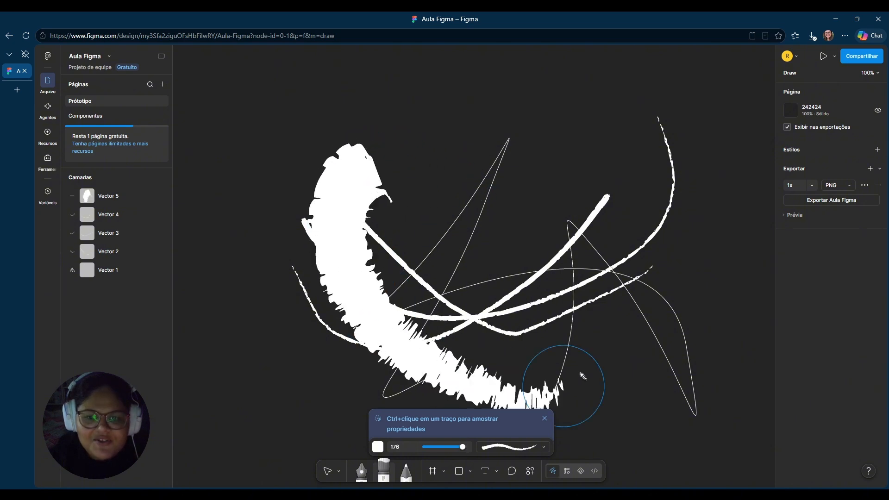
mouse_move(649, 234)
mouse_down()
mouse_move(576, 362)
mouse_move(486, 183)
mouse_up()
drag(462, 447, 428, 447)
drag(429, 208, 488, 309)
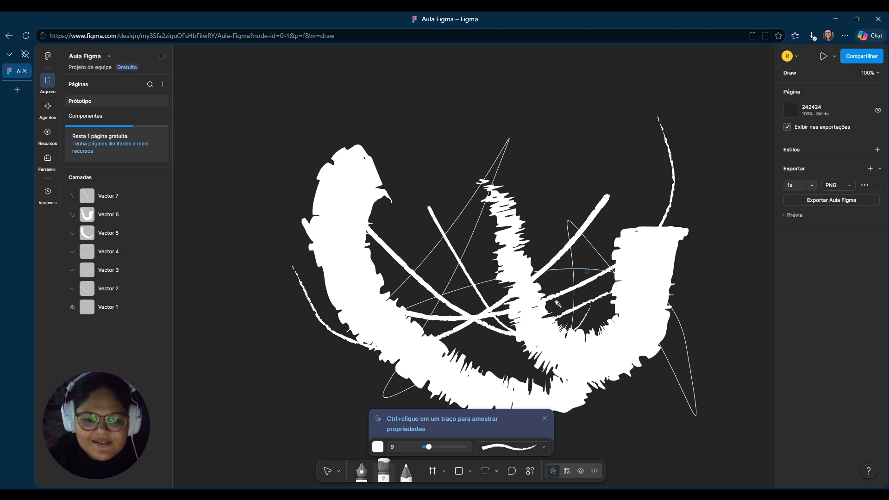
- Draw three looping white freehand lines of size 2 over the upper part of the artwork with the Pencil tool
click(407, 472)
mouse_move(500, 377)
mouse_down()
mouse_move(509, 368)
mouse_move(513, 139)
mouse_move(554, 145)
mouse_up()
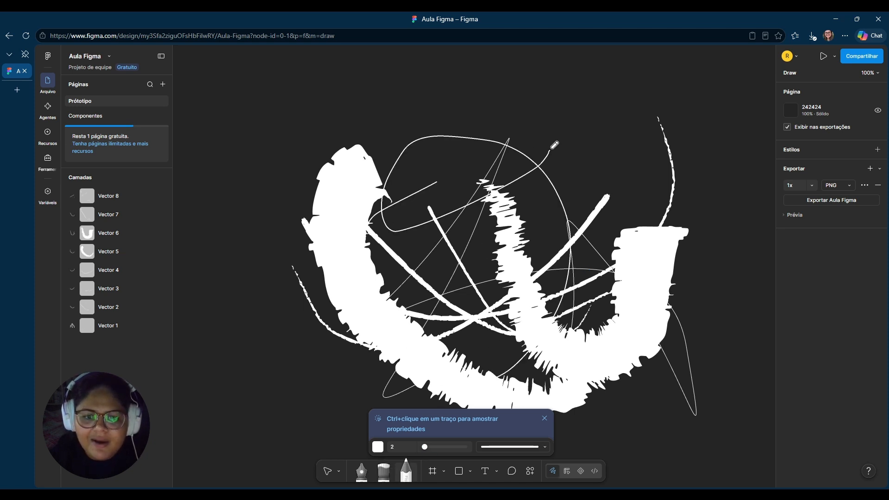
mouse_move(586, 117)
mouse_down()
mouse_move(668, 162)
mouse_move(542, 99)
mouse_move(569, 113)
mouse_up()
mouse_move(616, 88)
mouse_down()
mouse_move(686, 213)
mouse_move(387, 86)
mouse_move(589, 87)
mouse_move(604, 133)
mouse_up()
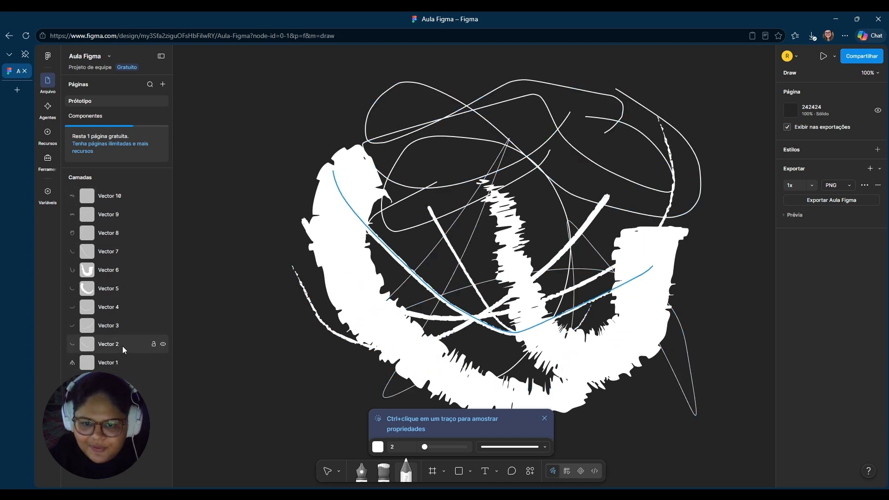
- Draw one pencil line beside the artwork with the second stroke style and another with the third stroke style
click(536, 448)
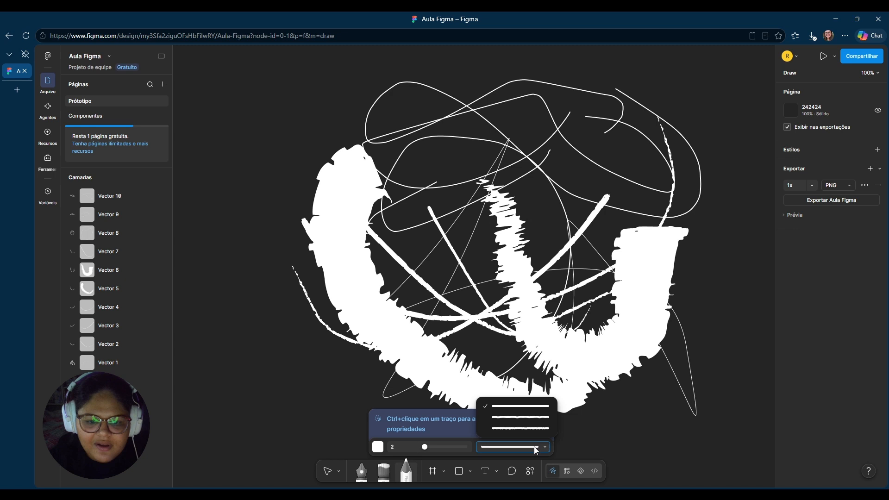
click(517, 419)
mouse_move(300, 358)
mouse_down()
mouse_move(268, 190)
mouse_move(304, 157)
mouse_up()
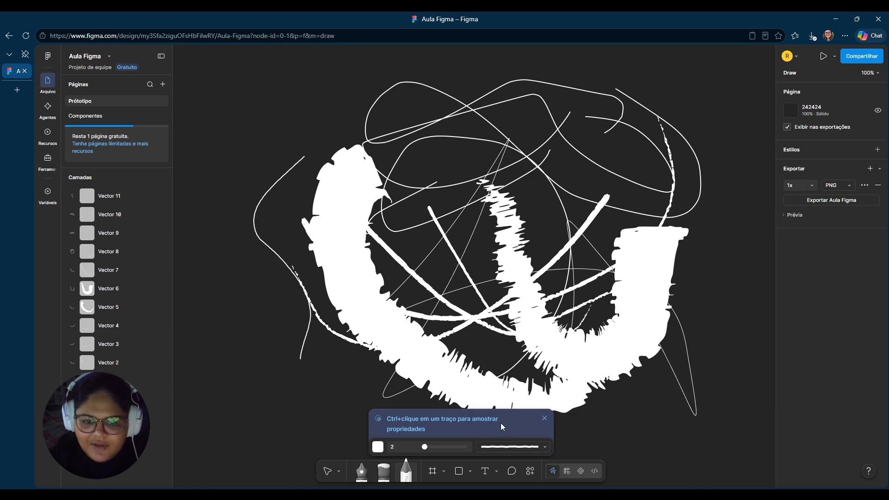
click(526, 443)
click(515, 429)
mouse_move(295, 339)
mouse_down()
mouse_move(242, 203)
mouse_move(348, 136)
mouse_up()
- Set the pencil thickness to 90 and draw three thick white strokes over the artwork
drag(425, 446, 449, 446)
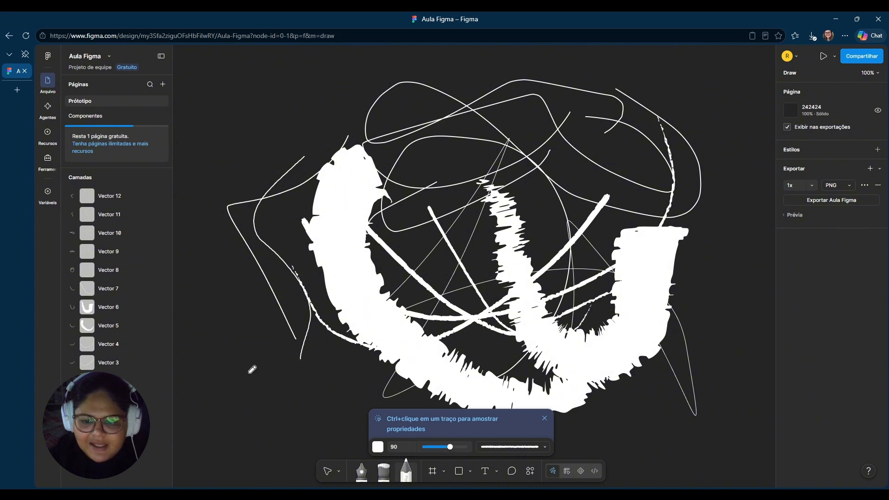
drag(250, 371, 314, 185)
mouse_move(343, 153)
mouse_down()
mouse_move(648, 241)
mouse_move(681, 325)
mouse_move(602, 324)
mouse_up()
drag(602, 320, 456, 217)
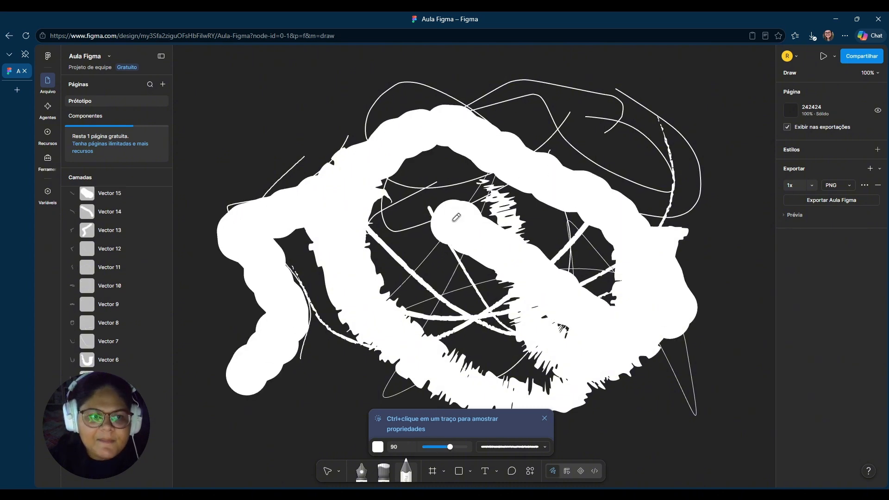
- Change the pencil colour to red, draw three thick strokes over the artwork, and dismiss the sampling tip
click(378, 447)
mouse_move(341, 350)
mouse_down()
mouse_move(435, 256)
mouse_move(424, 298)
mouse_up()
drag(336, 227, 482, 105)
mouse_move(517, 172)
mouse_down()
mouse_move(515, 288)
mouse_move(495, 217)
mouse_move(655, 333)
mouse_move(652, 395)
mouse_up()
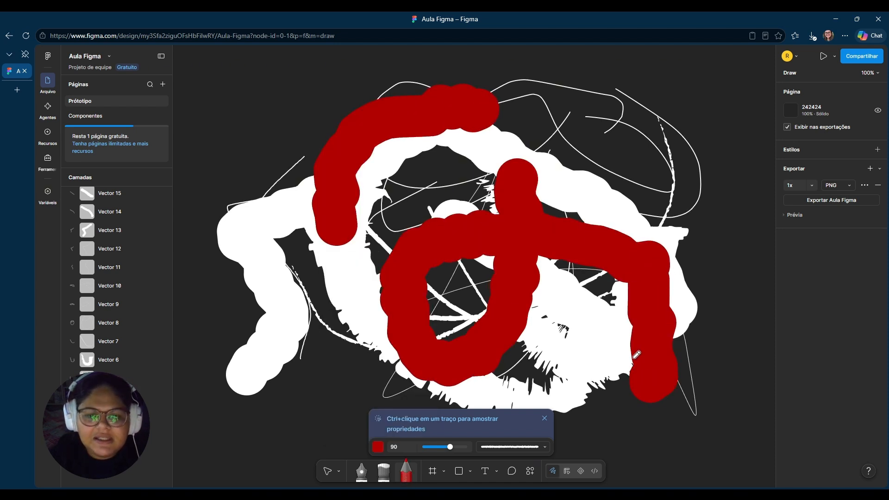
click(544, 419)
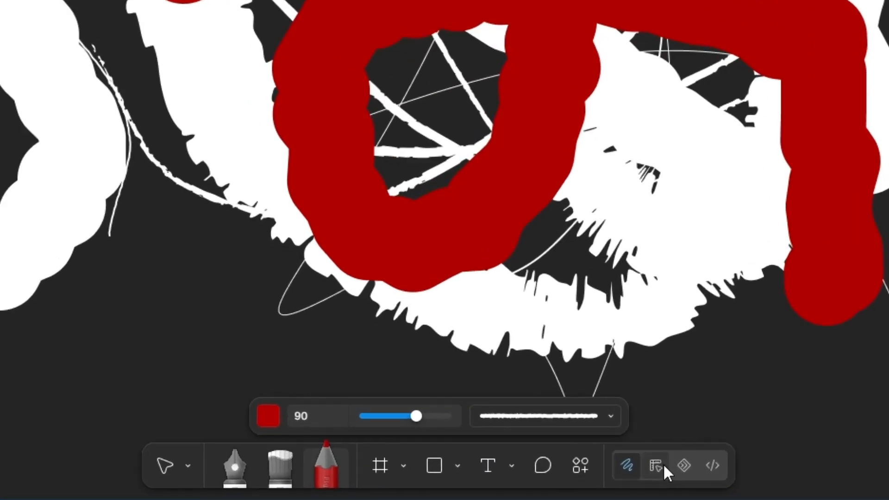
- Return to Design mode and delete all the vector strokes from the canvas
click(570, 471)
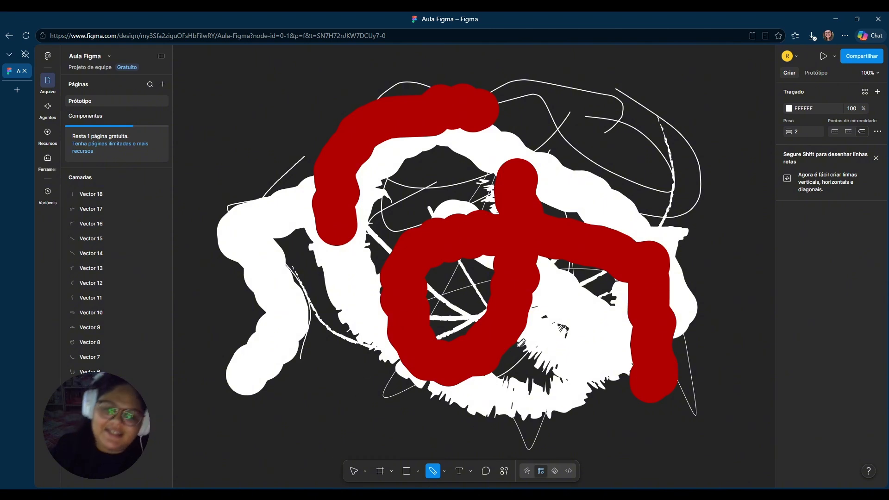
click(355, 471)
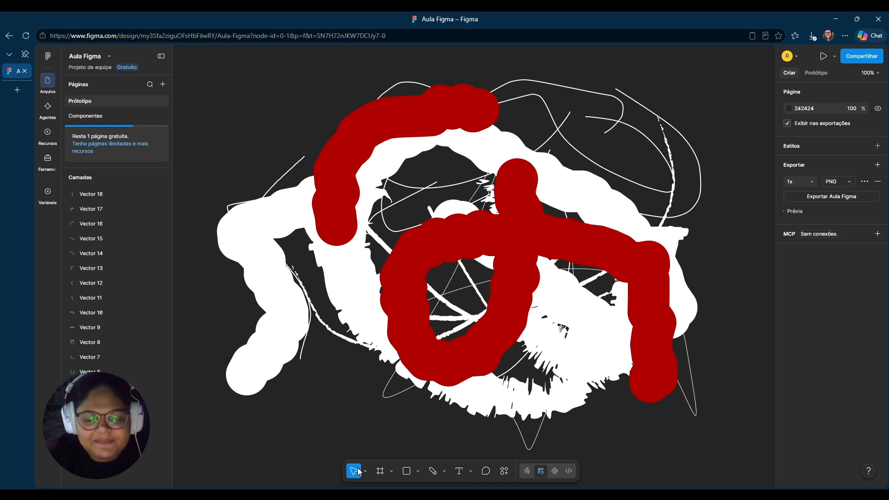
click(365, 472)
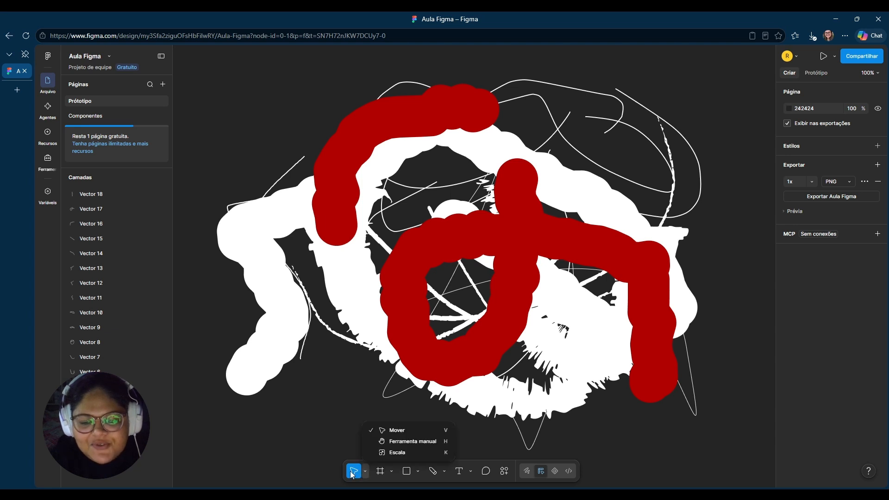
click(287, 111)
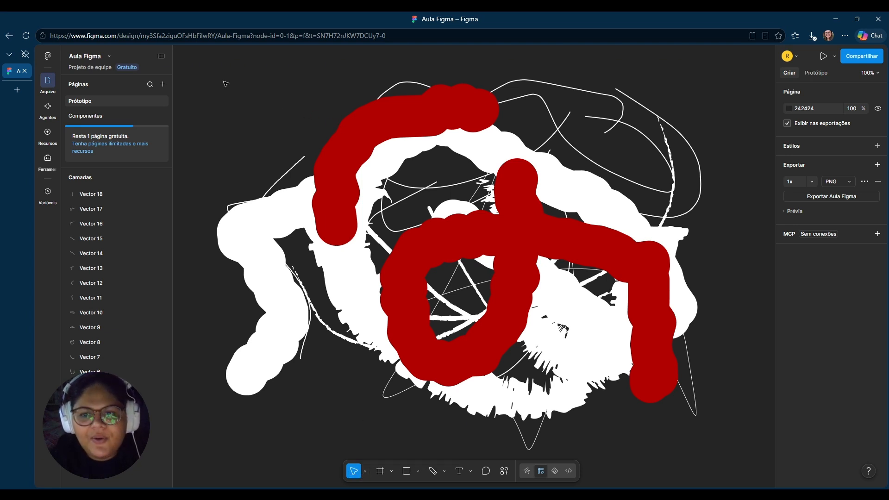
mouse_move(210, 79)
mouse_down()
mouse_move(660, 383)
mouse_move(726, 445)
mouse_up()
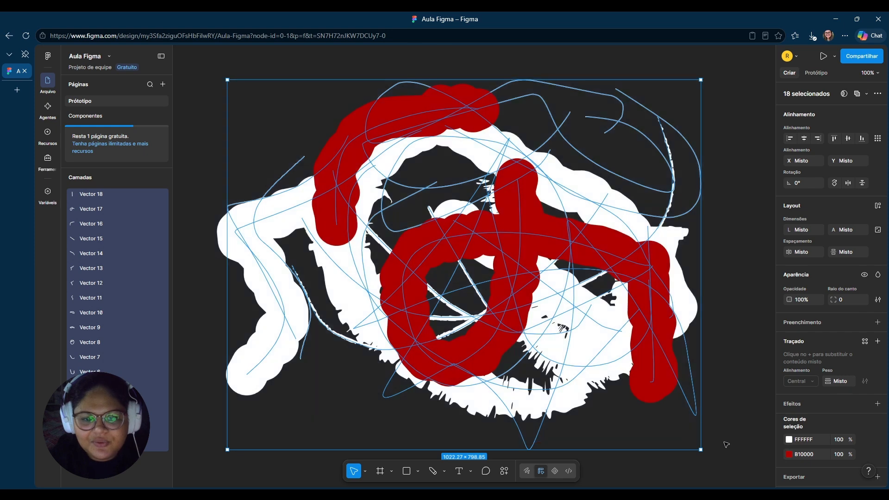
key(Delete)
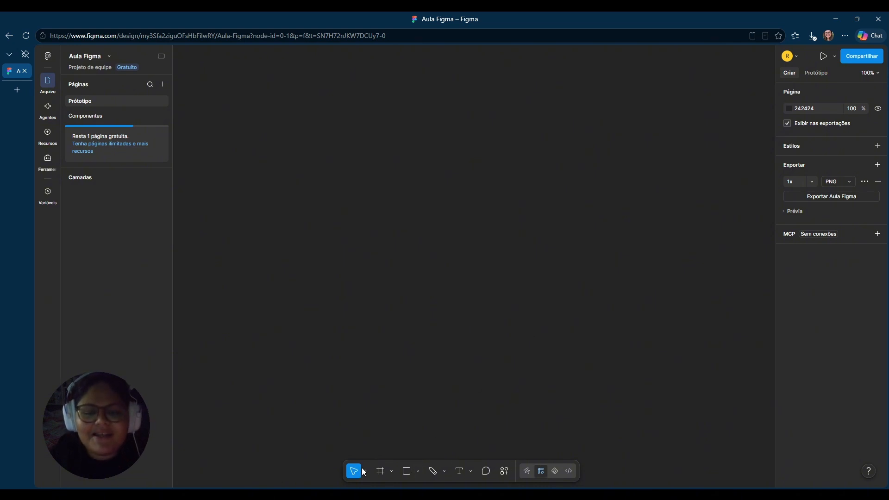
- View the Motion timeline and the Dev Mode upgrade screen, and return to Design mode
click(556, 471)
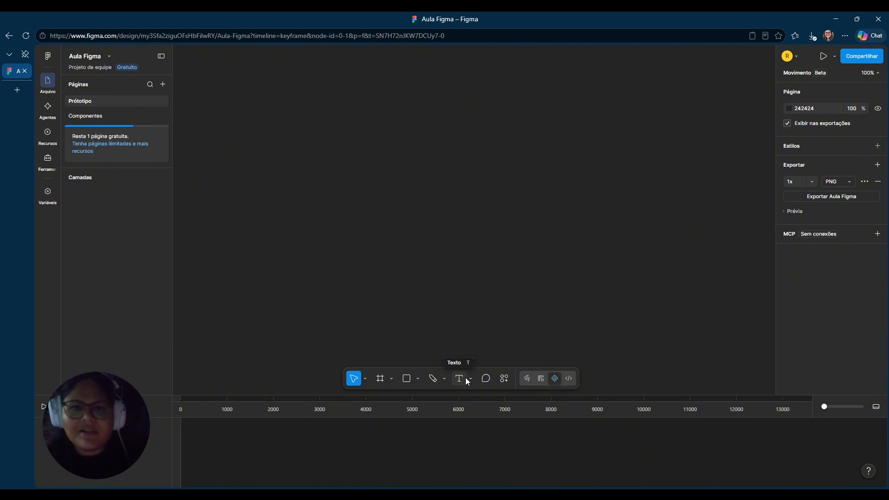
click(572, 380)
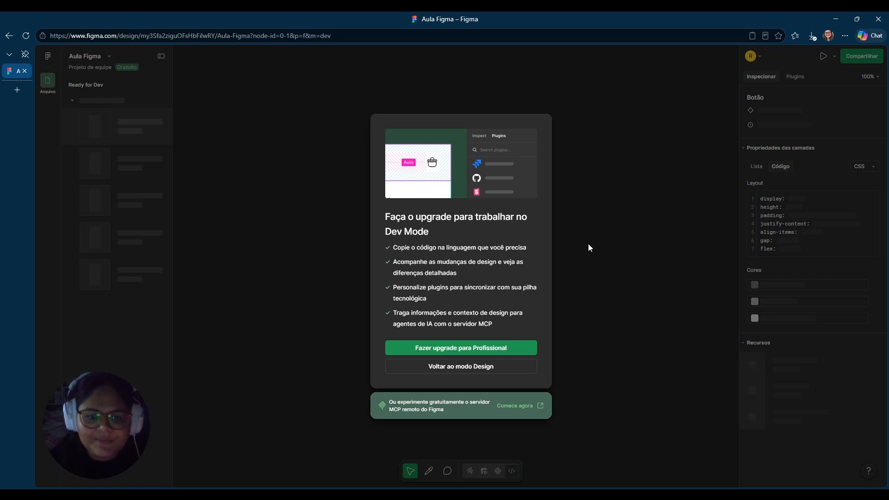
click(450, 367)
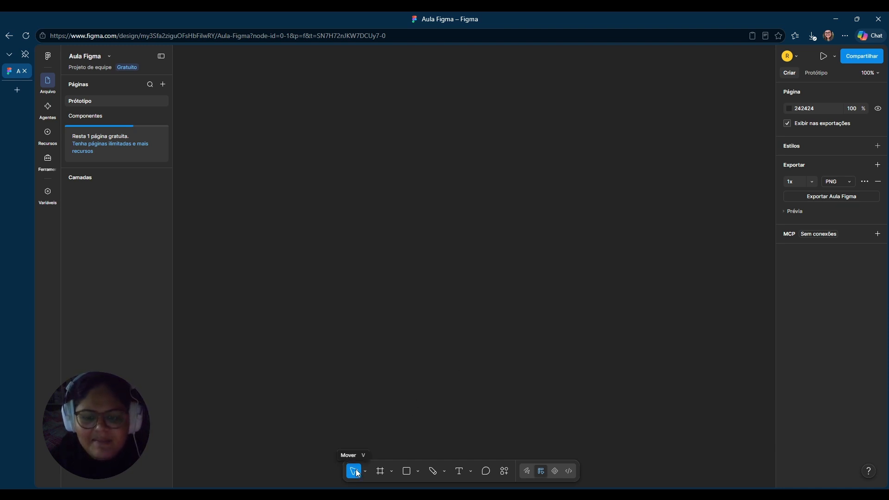
drag(303, 200, 463, 235)
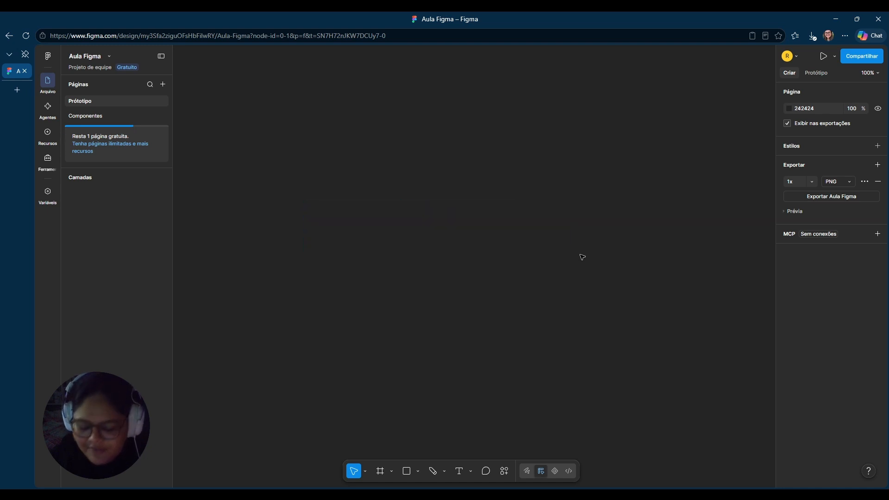
- Switch to Draw mode and paint several broad white strokes of size 130 across the canvas with the Brush tool
click(526, 472)
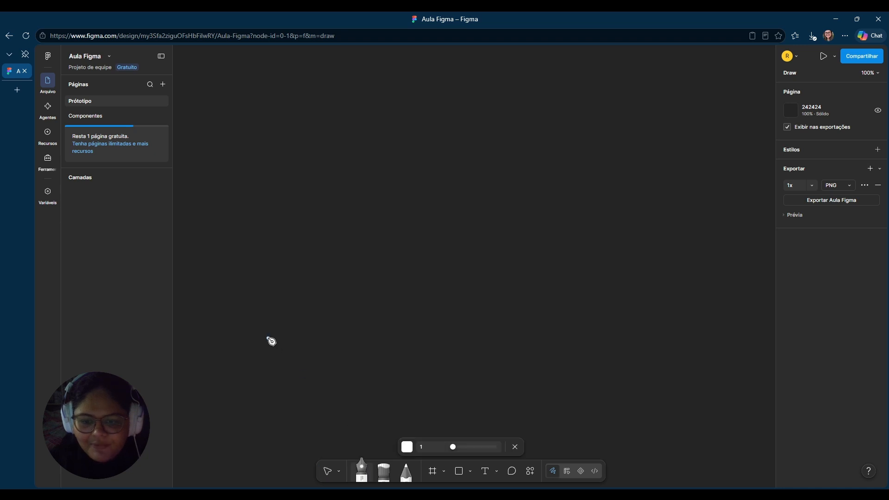
click(384, 470)
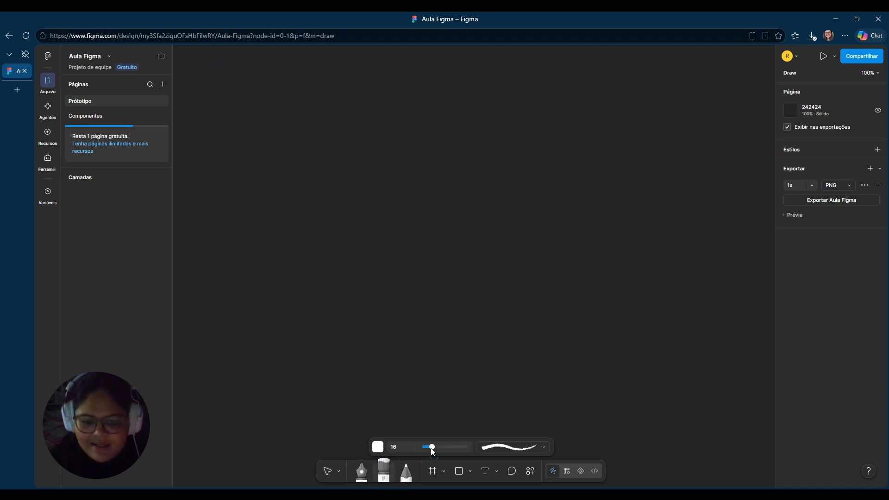
drag(276, 368, 436, 111)
drag(442, 278, 632, 237)
mouse_move(623, 190)
mouse_down()
mouse_move(304, 153)
mouse_move(462, 390)
mouse_up()
- Change the brush colour to dark red and paint a filled triangle over the white strokes
click(378, 446)
drag(357, 341, 426, 317)
mouse_move(507, 278)
mouse_down()
mouse_move(559, 123)
mouse_move(647, 324)
mouse_move(470, 254)
mouse_move(596, 294)
mouse_move(550, 188)
mouse_move(589, 277)
mouse_move(556, 197)
mouse_move(561, 232)
mouse_up()
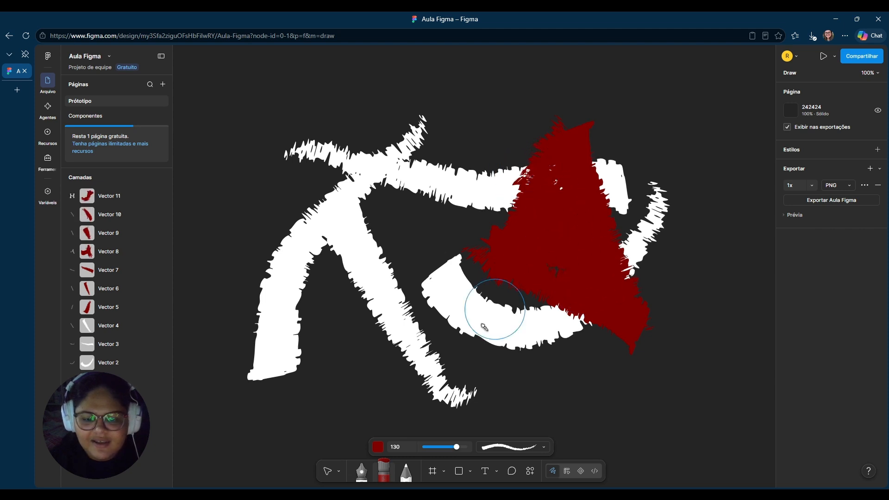
- Change the brush colour to dark blue 00078D and paint a large filled square beside the red triangle
click(378, 447)
drag(410, 333, 435, 339)
drag(388, 375, 399, 376)
click(425, 313)
mouse_move(391, 132)
mouse_down()
mouse_move(213, 139)
mouse_move(226, 213)
mouse_up()
mouse_move(229, 263)
mouse_down()
mouse_move(226, 305)
mouse_move(387, 288)
mouse_move(398, 296)
mouse_move(395, 131)
mouse_move(378, 145)
mouse_move(346, 213)
mouse_move(371, 283)
mouse_move(372, 223)
mouse_move(345, 256)
mouse_move(314, 167)
mouse_move(264, 230)
mouse_move(359, 160)
mouse_move(268, 202)
mouse_move(317, 195)
mouse_move(293, 192)
mouse_move(346, 194)
mouse_move(282, 240)
mouse_move(266, 240)
mouse_move(297, 250)
mouse_up()
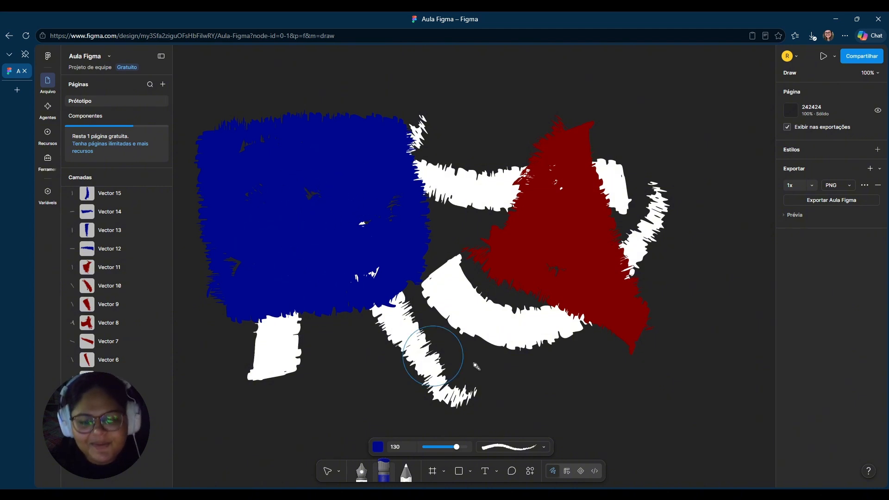
- Select all the blue stroke layers from Vector 22 to Vector 12, wrap them in a frame, and collapse it
click(328, 471)
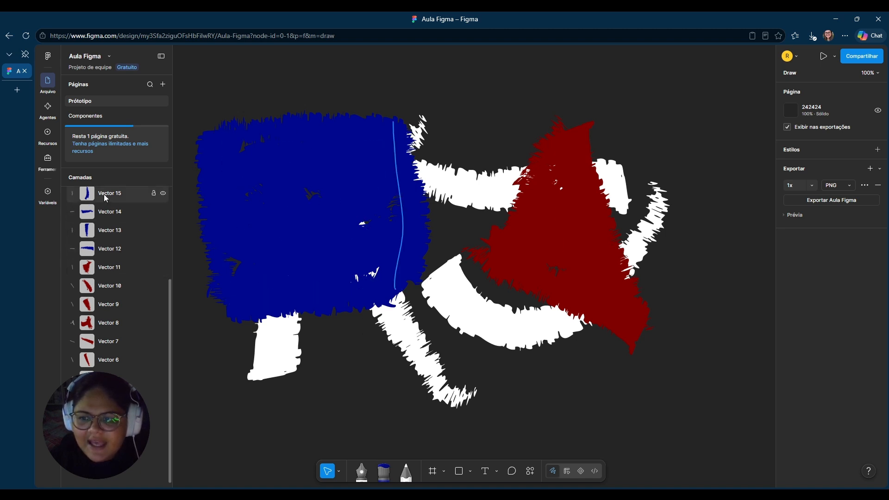
scroll(102, 210, up, 3)
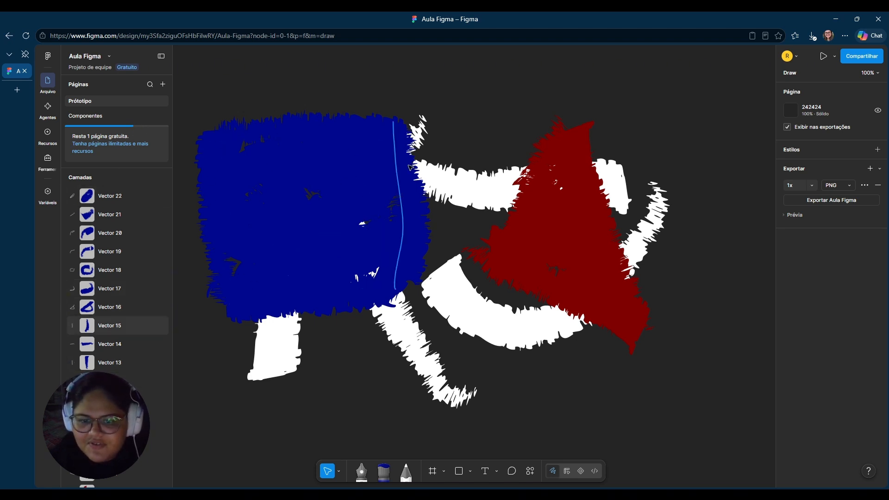
click(104, 196)
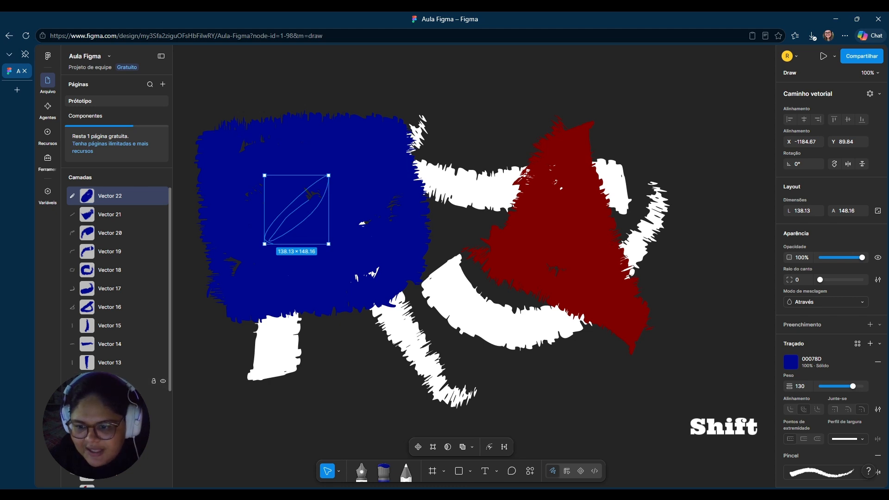
shift+click(107, 381)
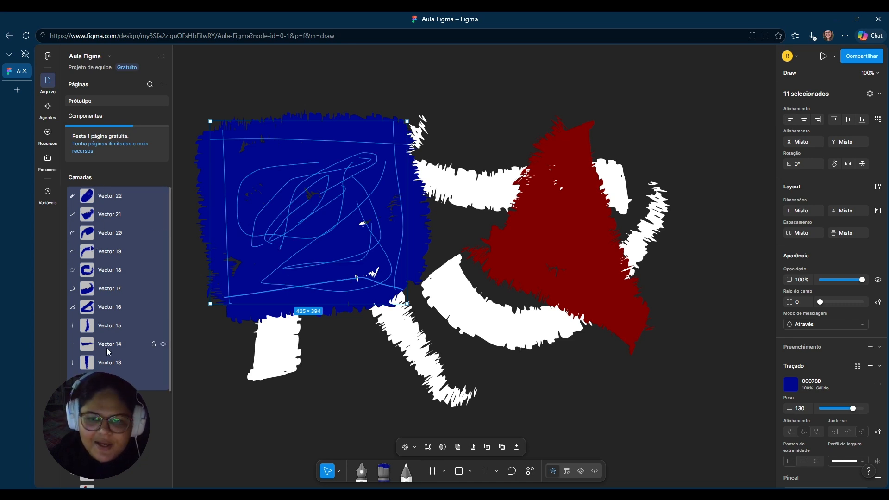
right_click(110, 199)
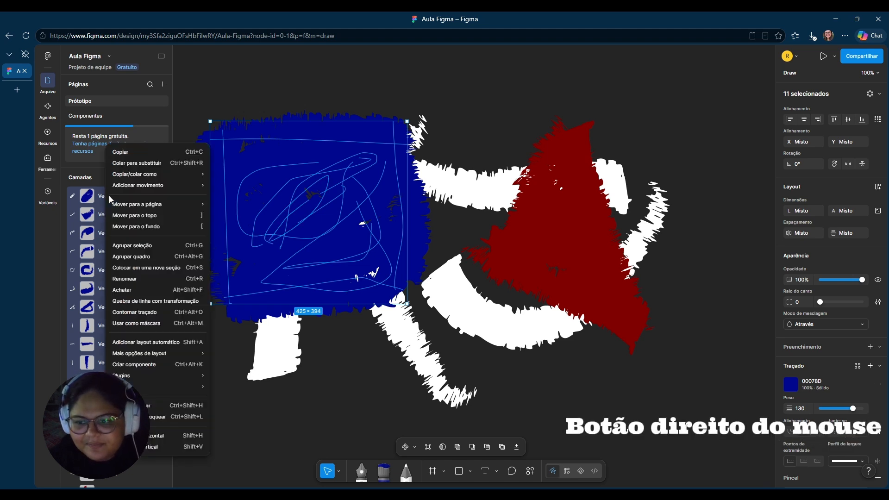
mouse_move(135, 175)
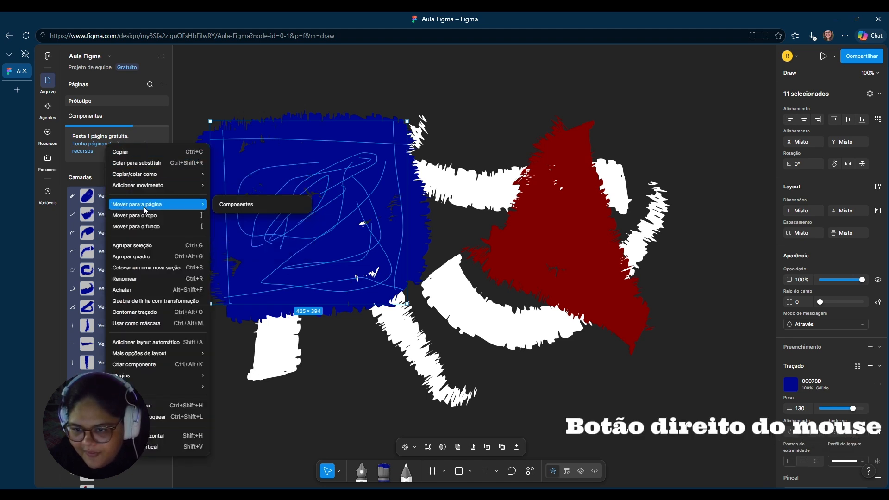
click(146, 258)
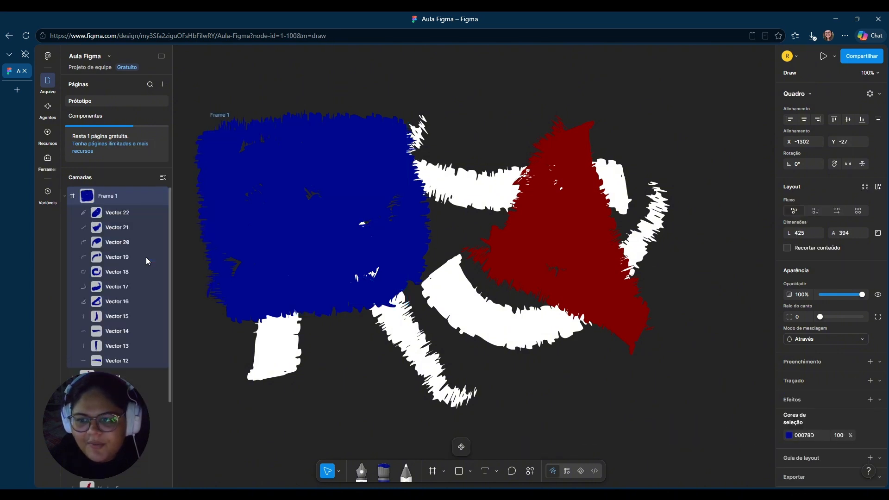
click(66, 198)
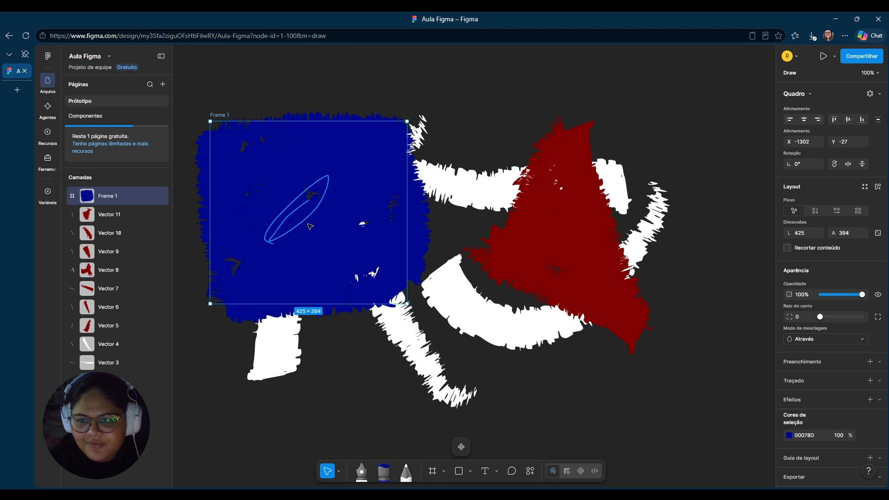
- Move the framed blue square up clear of the triangle, and move the diagonal white stroke beyond the red triangle's far side
drag(280, 212, 409, 247)
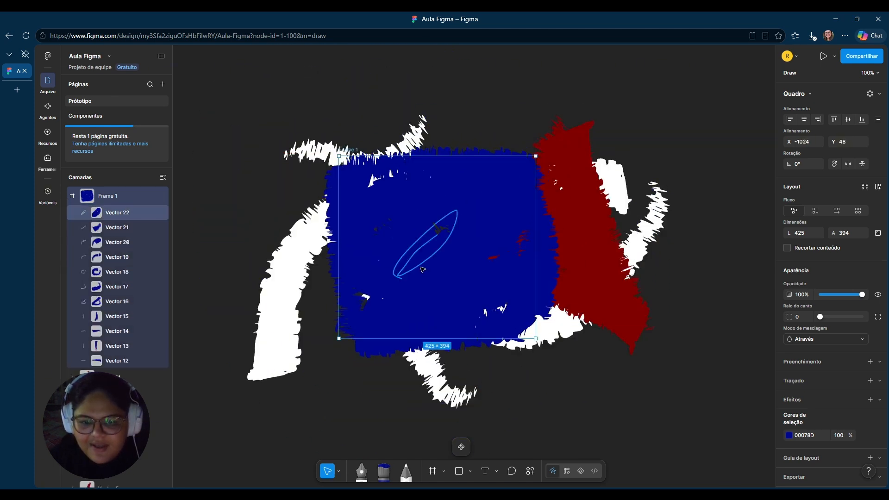
drag(416, 277, 273, 144)
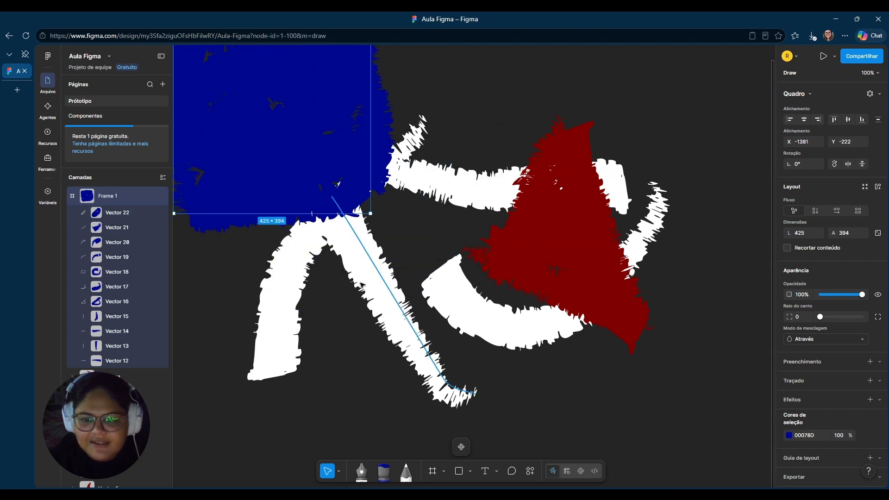
click(373, 291)
mouse_move(373, 291)
mouse_down()
mouse_move(501, 206)
mouse_move(585, 112)
mouse_move(688, 143)
mouse_up()
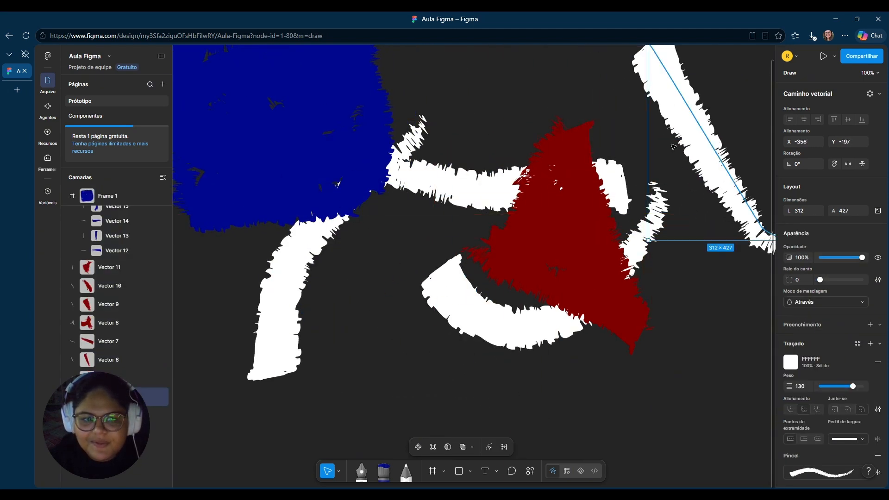
- Try moving two individual red strokes out of the triangle, and undo both moves
drag(560, 229, 321, 386)
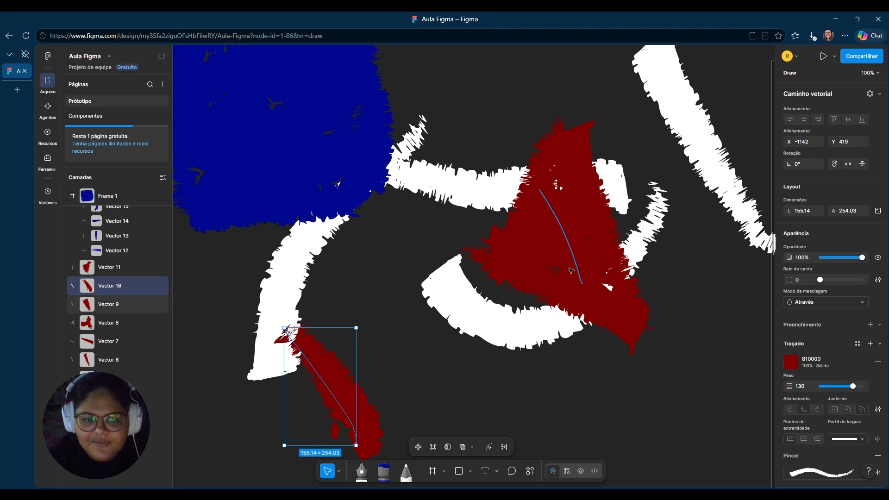
drag(532, 250, 650, 326)
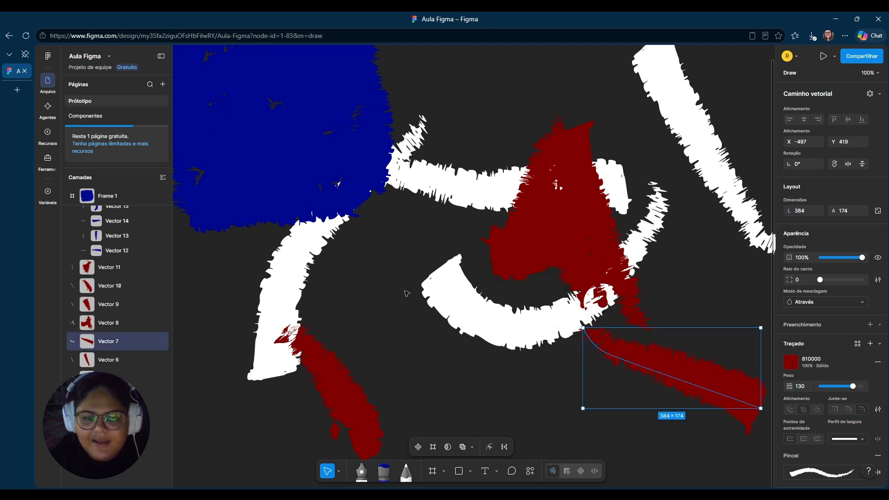
scroll(568, 263, down, 5)
key(ctrl+z)
key(ctrl+z)
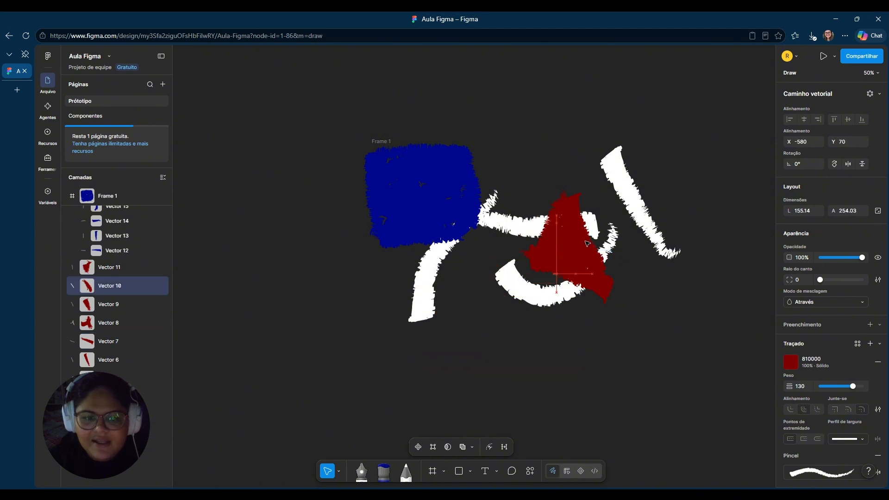
- Move the framed blue square away from the white strokes so it stands alone on the canvas
click(492, 354)
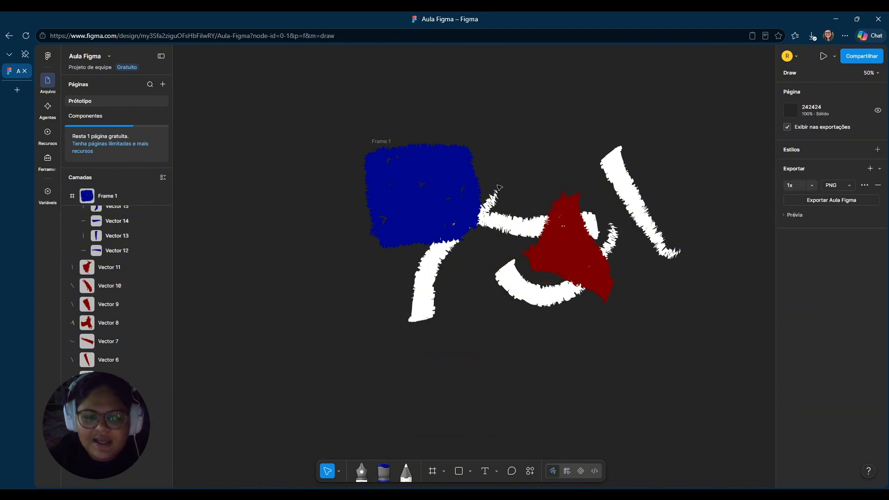
mouse_move(459, 204)
mouse_down()
mouse_move(341, 197)
mouse_move(365, 197)
mouse_up()
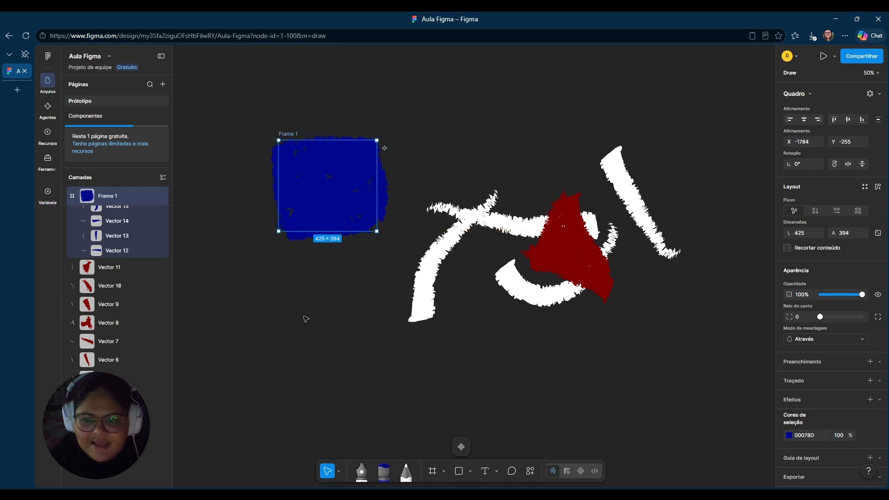
click(305, 319)
- Review the grouping and layout options for the red stroke layers Vector 11 to Vector 5, and switch to Design mode
click(109, 267)
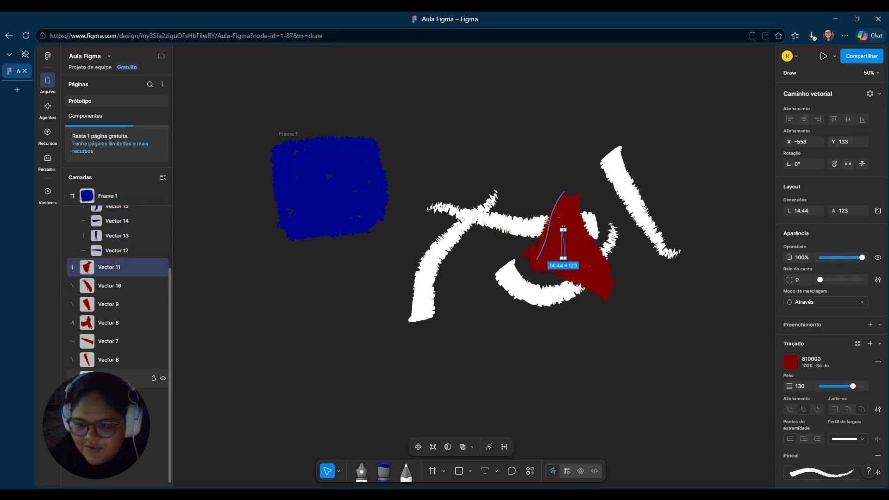
shift+click(111, 377)
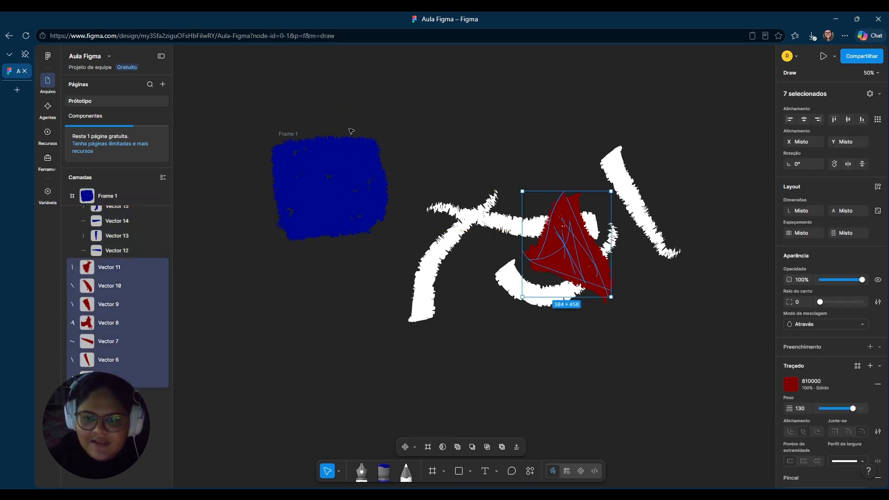
right_click(103, 272)
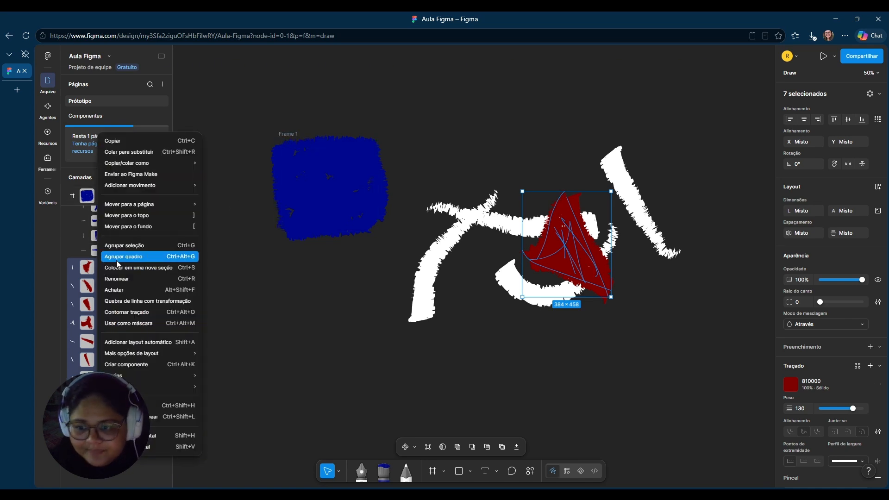
mouse_move(120, 356)
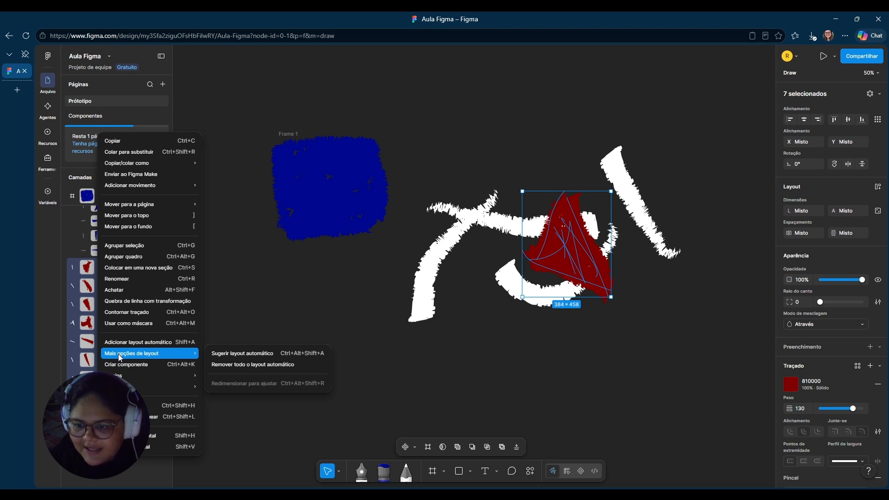
mouse_move(143, 208)
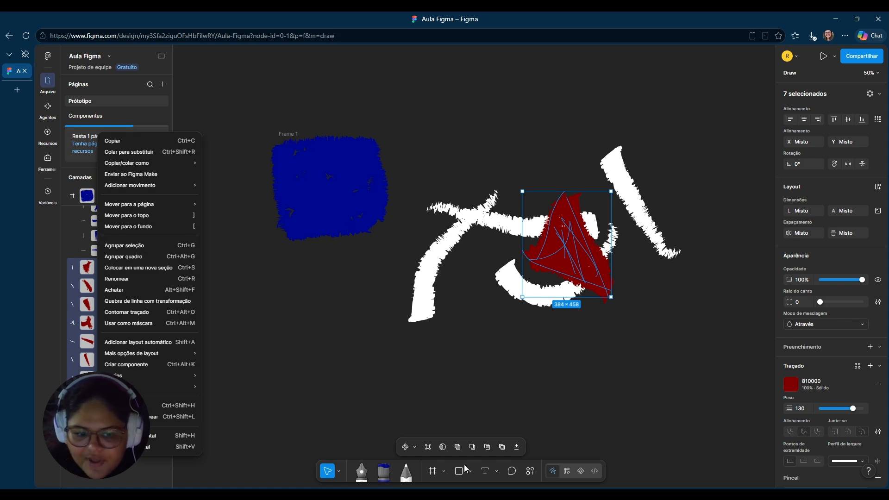
click(566, 472)
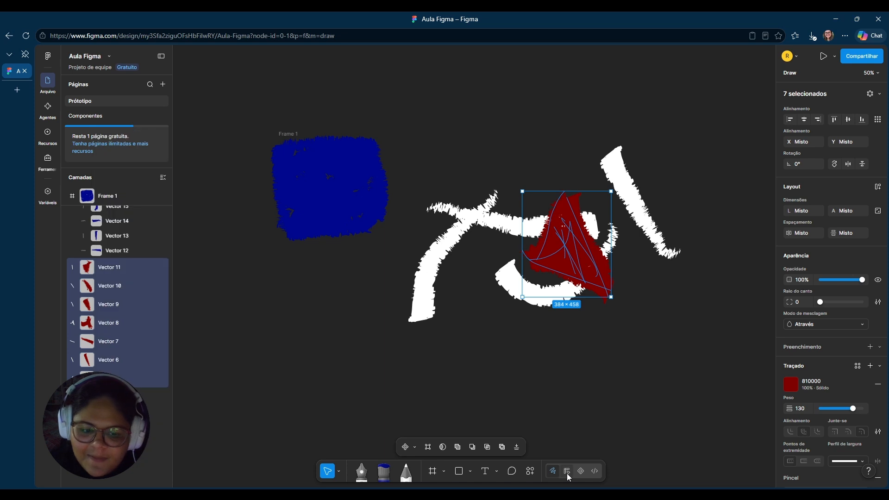
click(567, 472)
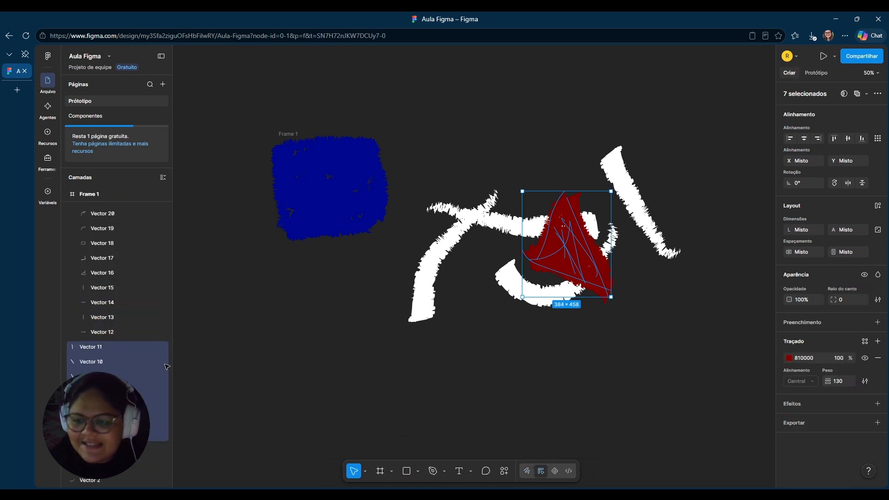
- Select only the red stroke layers from Vector 11 to Vector 5 and flatten them into a single vector
click(104, 347)
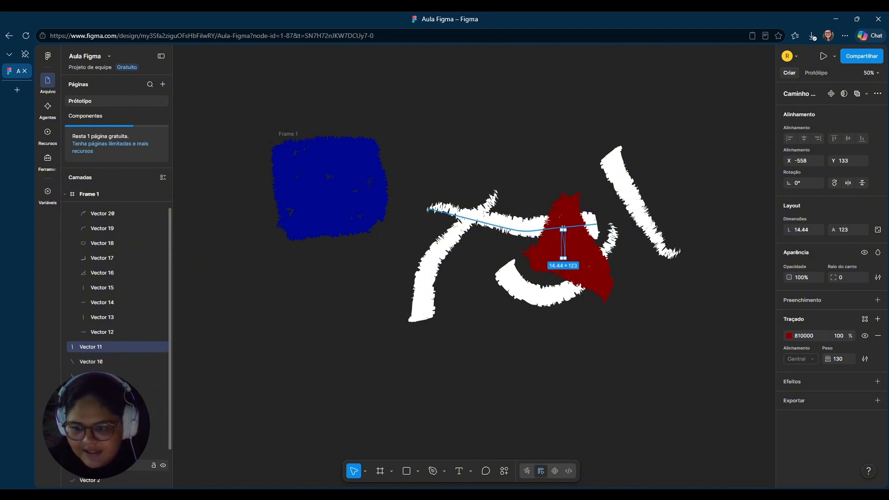
shift+click(125, 450)
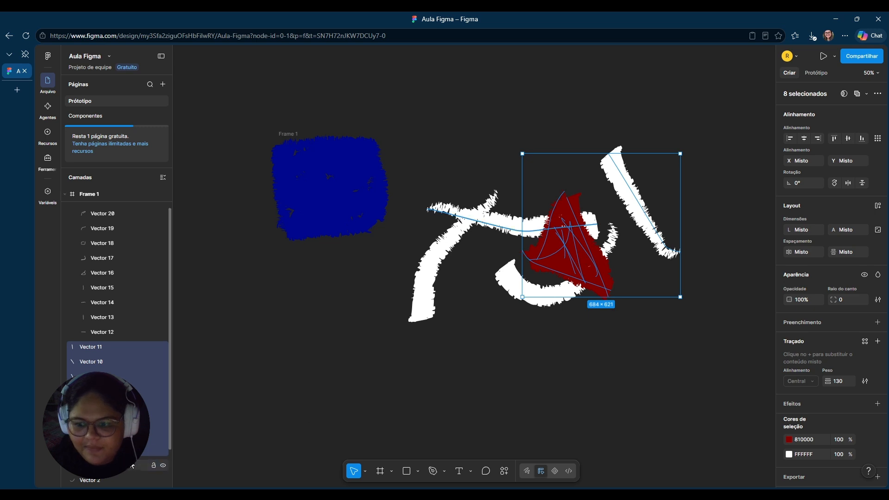
click(132, 450)
click(116, 435)
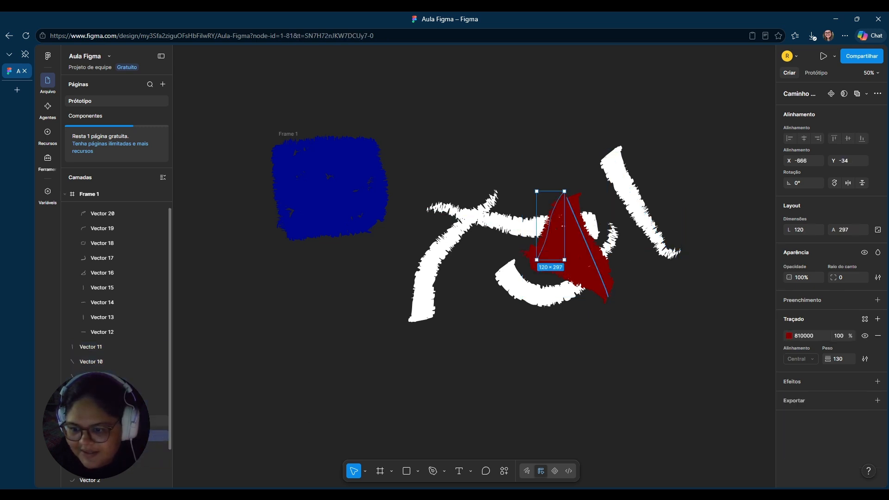
shift+click(90, 348)
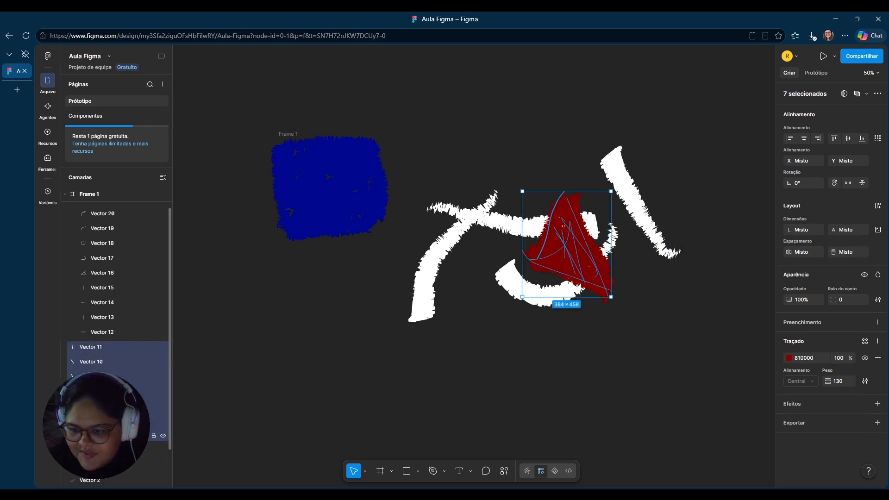
right_click(91, 346)
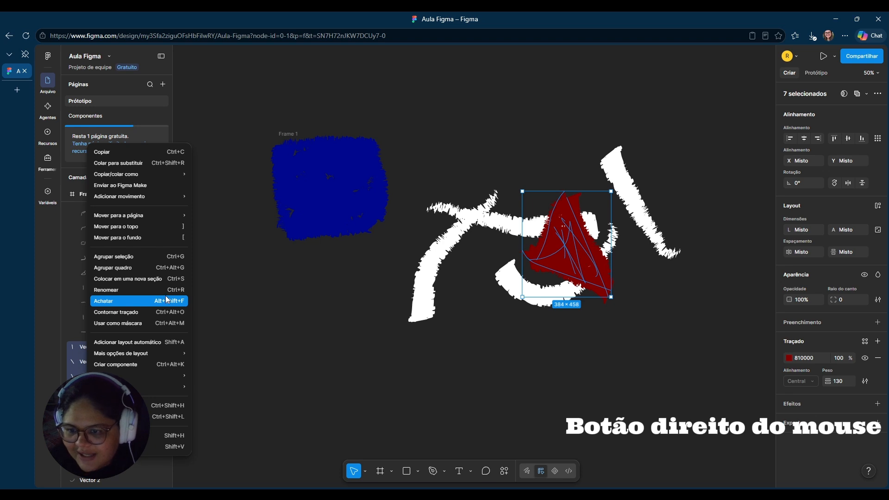
click(140, 299)
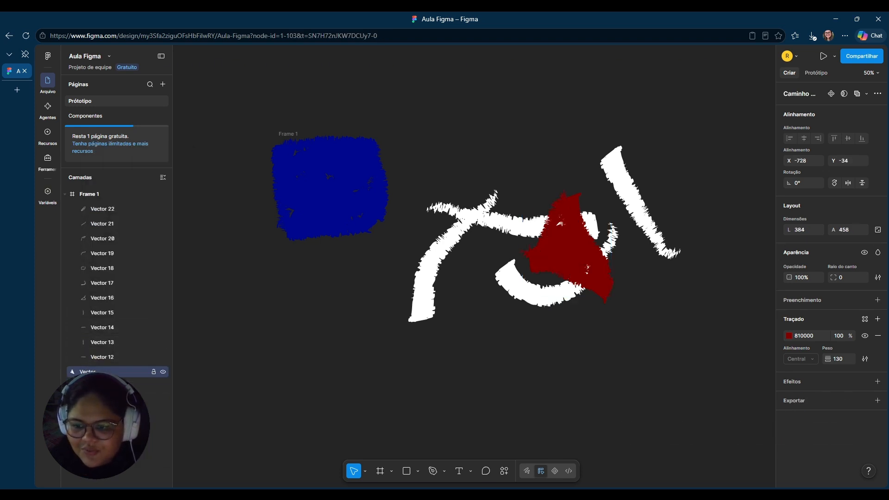
- Move the flattened red triangle away from the white strokes to just below the blue square, and shift the blue frame slightly
drag(574, 261, 252, 346)
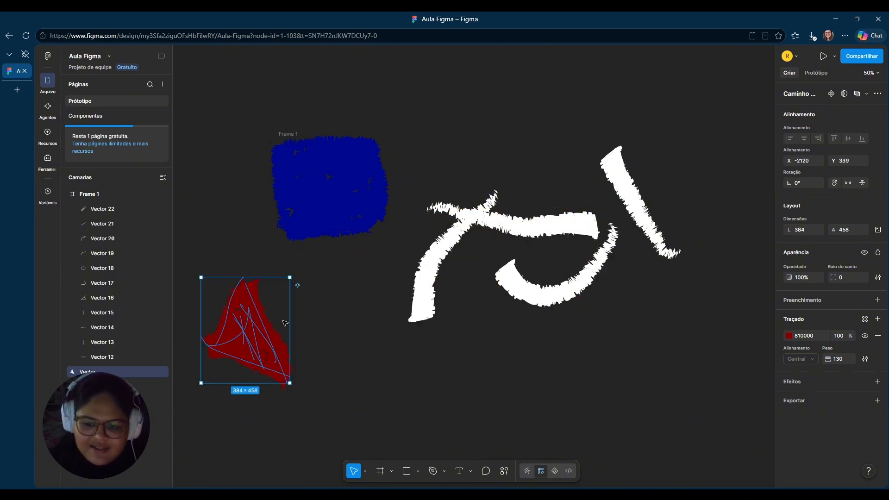
drag(249, 342, 265, 267)
drag(285, 134, 264, 138)
drag(259, 260, 247, 253)
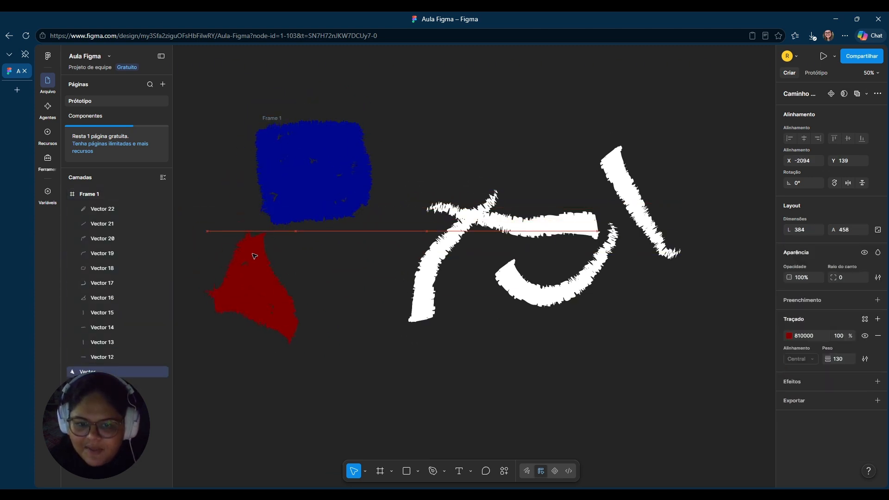
- Move the long curved white stroke and the horizontal white stroke over the other two white strokes
click(468, 298)
mouse_move(451, 254)
mouse_down()
mouse_move(511, 250)
mouse_move(551, 232)
mouse_up()
drag(490, 217, 539, 220)
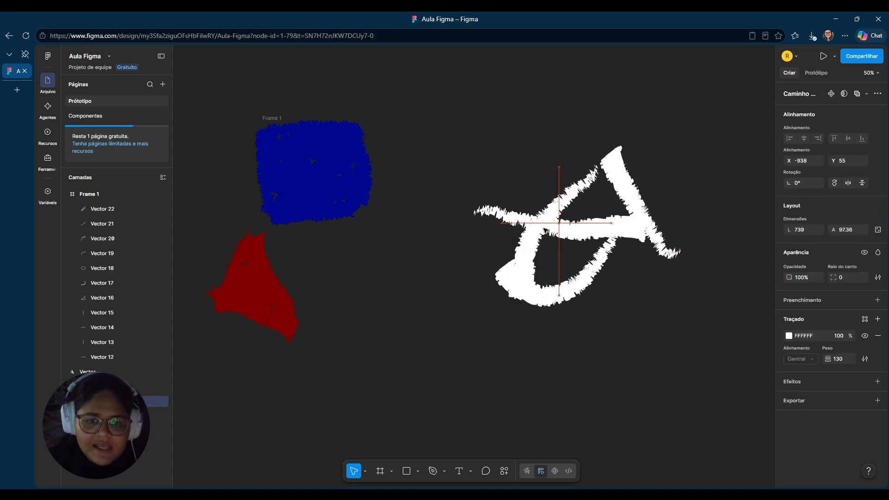
- Group the four white strokes and move the group lower on the canvas, closer to the red triangle
click(642, 204)
mouse_move(696, 155)
mouse_down()
mouse_move(473, 298)
mouse_move(448, 329)
mouse_up()
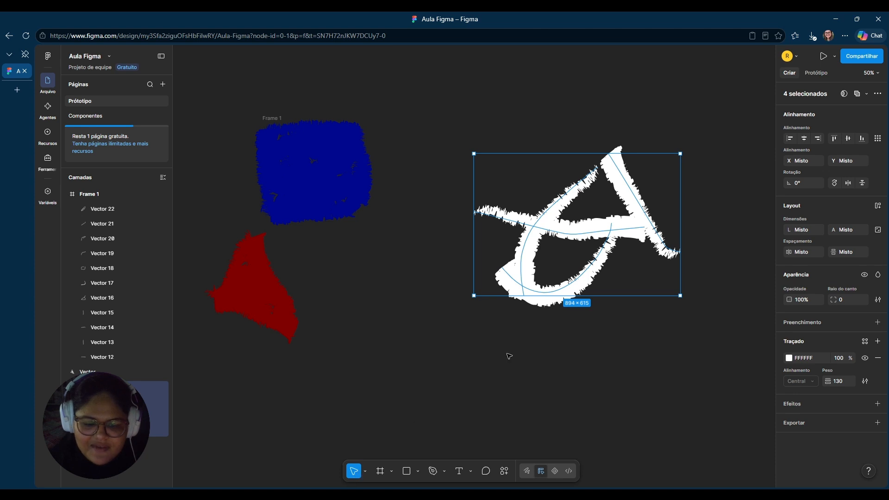
key(ctrl+g)
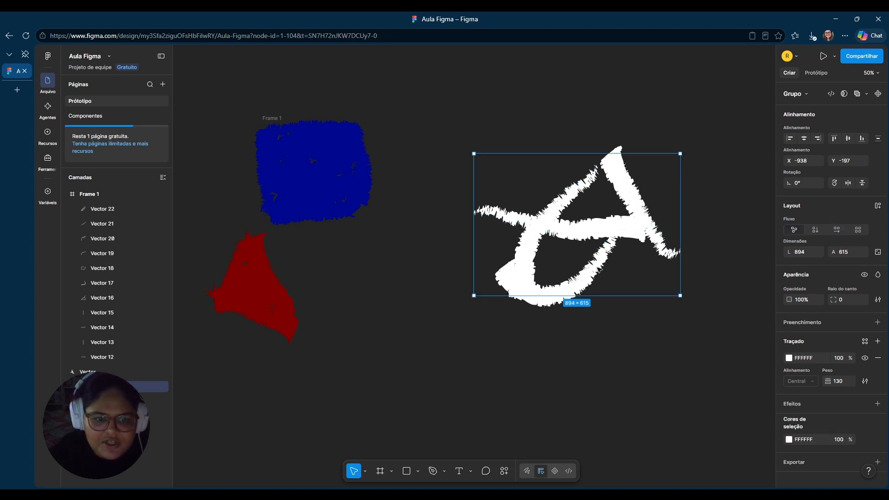
mouse_move(685, 159)
mouse_down()
mouse_move(677, 247)
mouse_move(625, 249)
mouse_up()
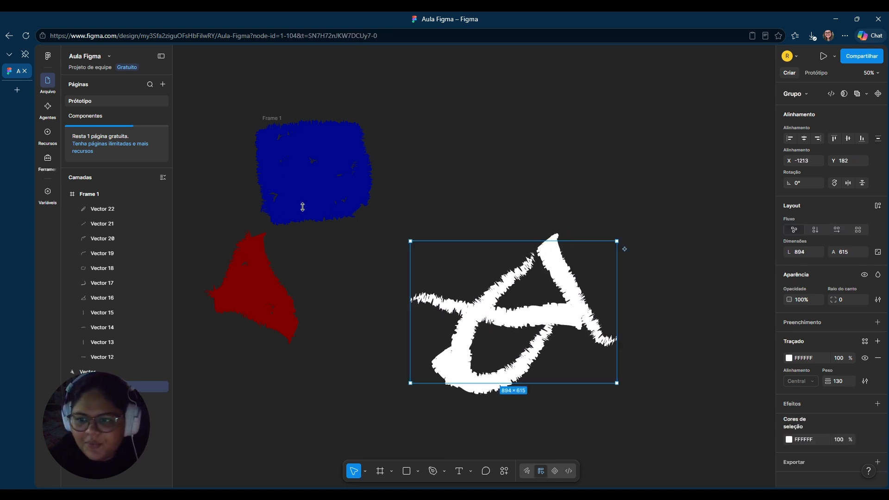
- Collapse Frame 1's layers, check the red vector, and move the white stroke group up beside the blue square and red triangle
click(65, 194)
click(82, 194)
click(92, 209)
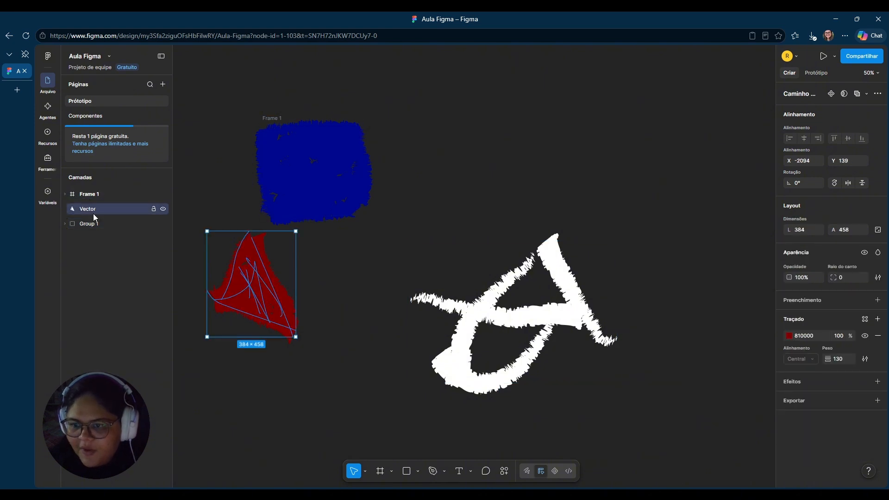
click(90, 224)
drag(414, 272, 316, 216)
click(546, 367)
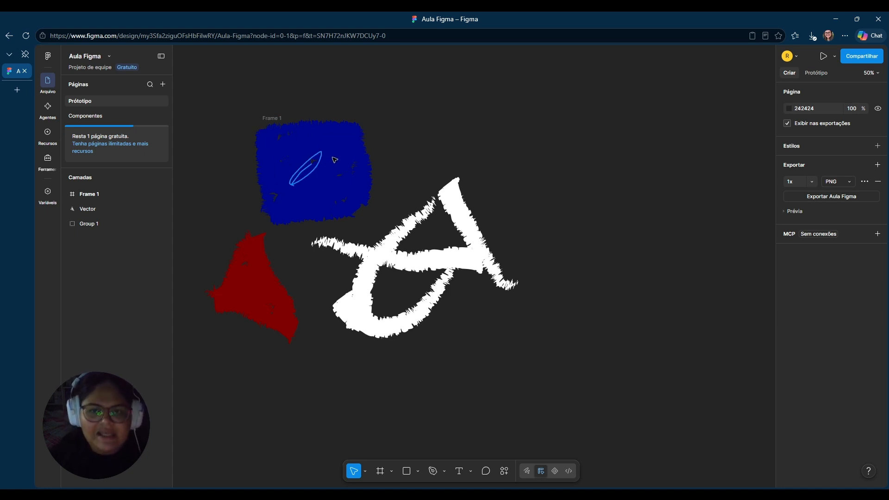
- Pan around the canvas with the Hand tool, moving the drawings in and out of view in several directions
click(365, 471)
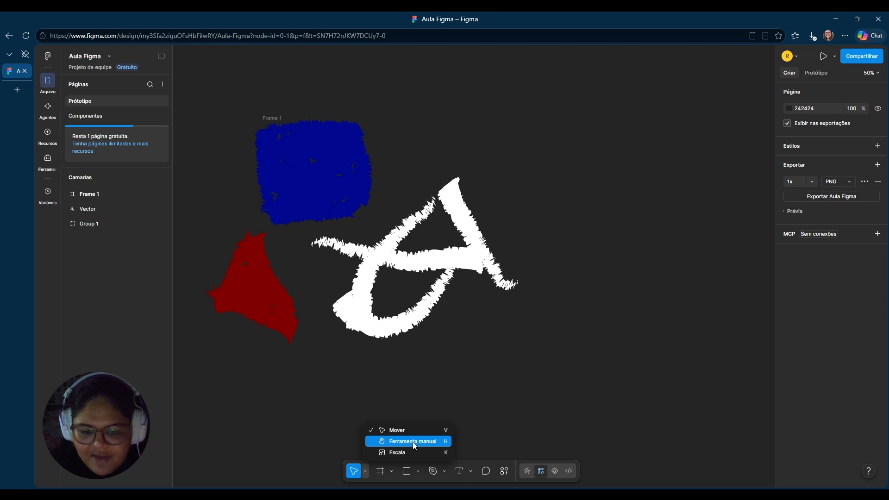
click(413, 442)
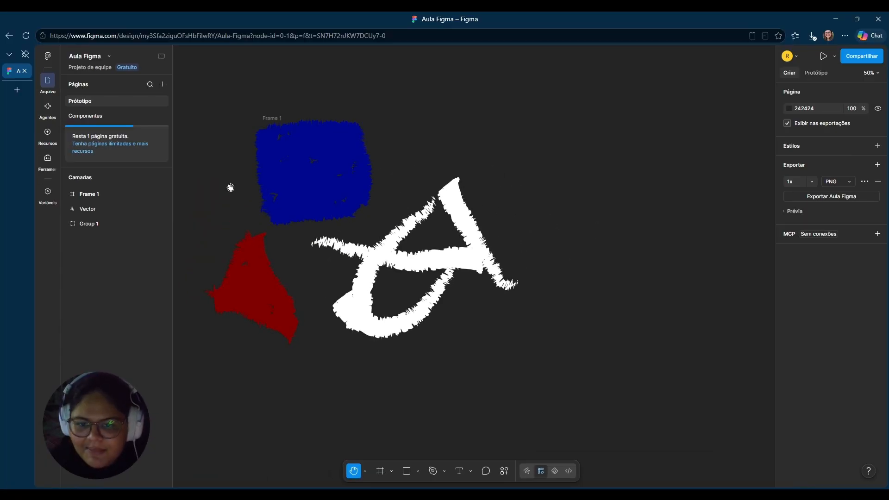
drag(166, 92, 633, 0)
drag(580, 119, 440, 135)
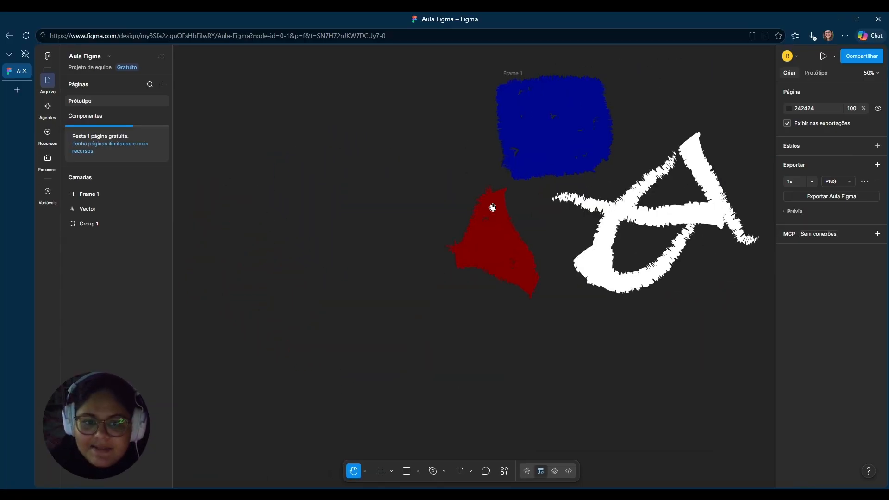
drag(392, 149, 501, 222)
drag(344, 181, 606, 358)
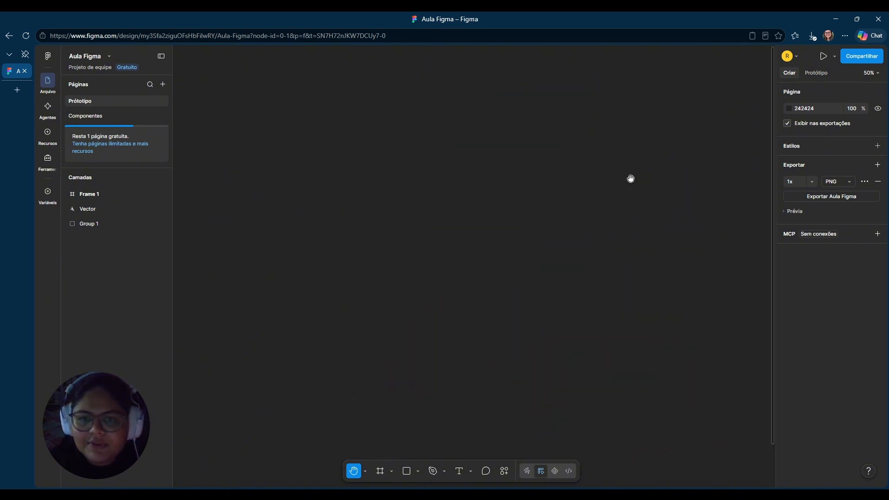
scroll(454, 201, down, 15)
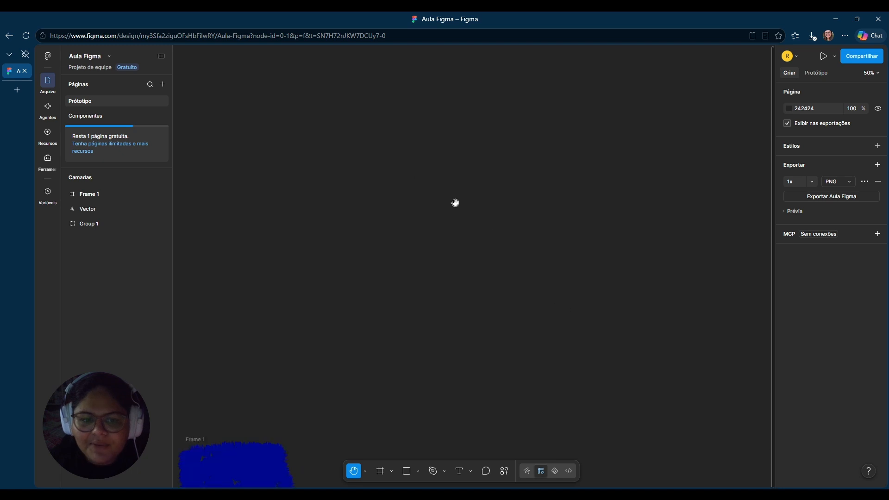
scroll(598, 174, left, 5)
scroll(689, 182, right, 4)
drag(479, 181, 242, 202)
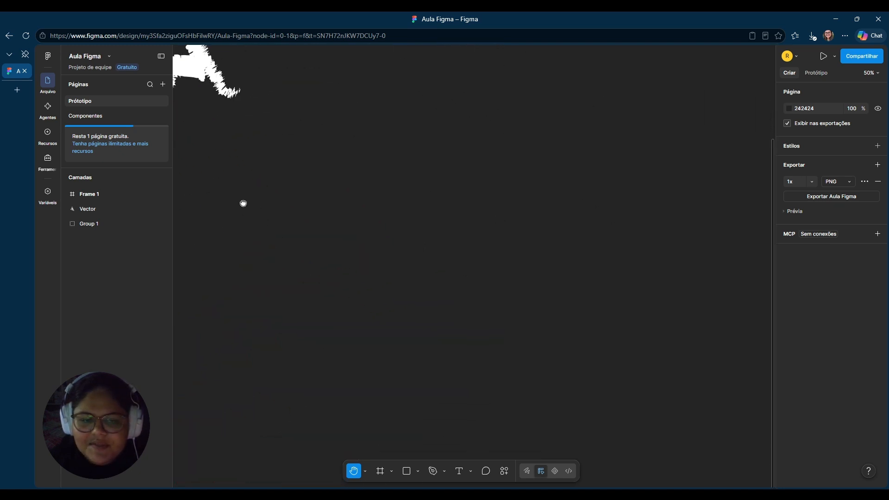
scroll(425, 234, right, 2)
scroll(444, 275, up, 3)
scroll(445, 274, left, 4)
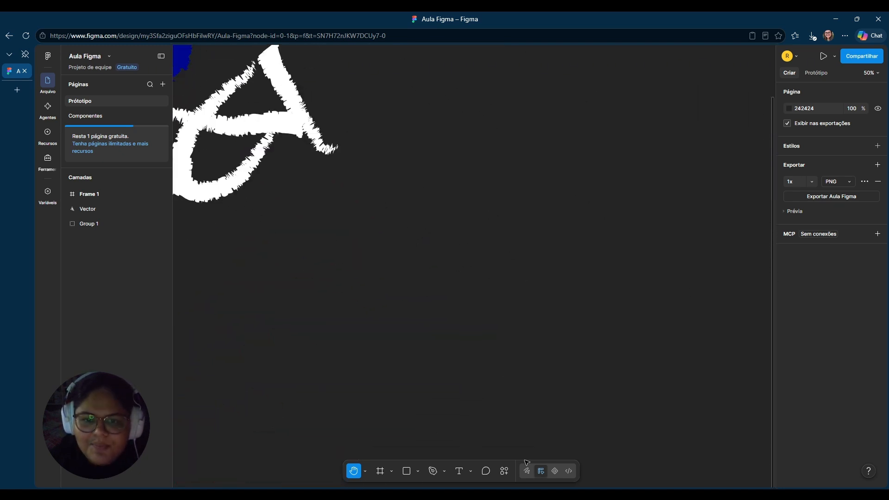
scroll(620, 369, left, 4)
scroll(620, 369, up, 2)
scroll(621, 369, left, 1)
scroll(553, 296, down, 1)
scroll(553, 297, right, 1)
- Zoom far out from the three drawings, and zoom in closely on the blue square's texture
scroll(515, 261, down, 5)
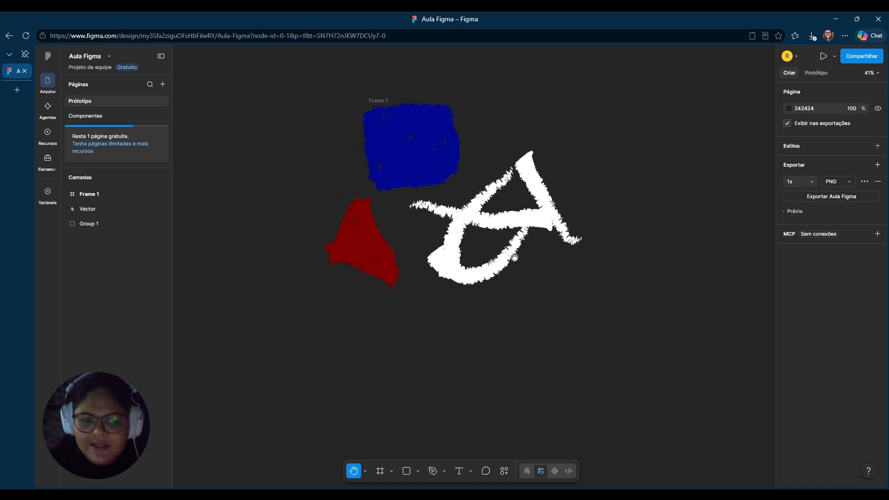
scroll(516, 259, down, 3)
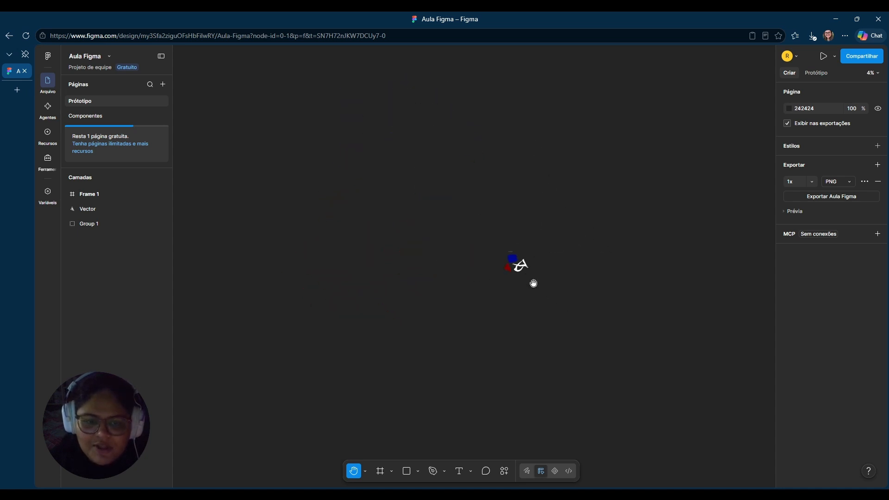
scroll(510, 227, up, 15)
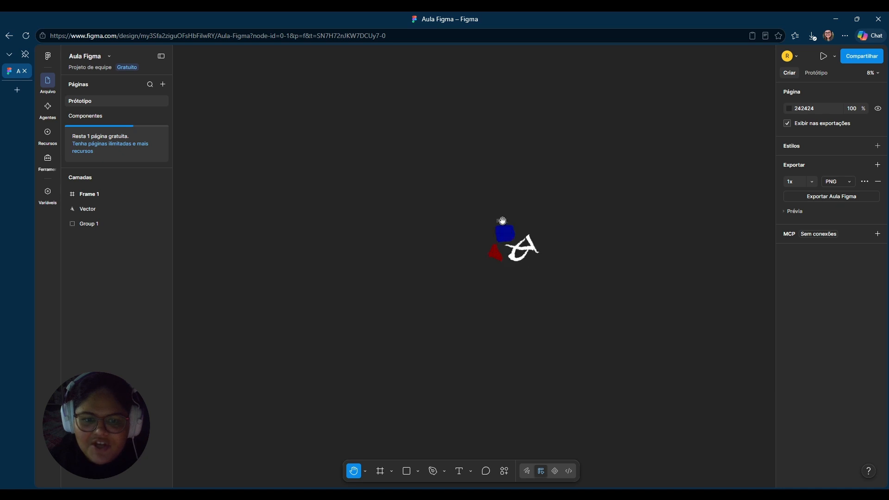
scroll(385, 277, down, 3)
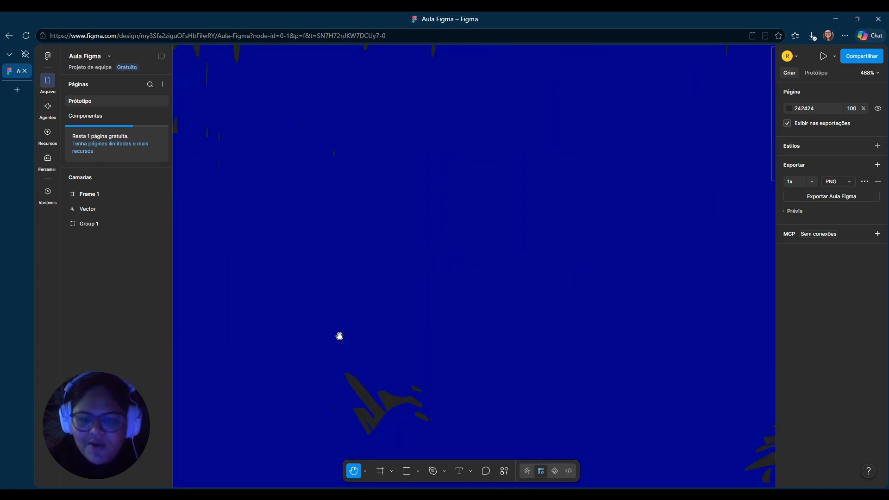
scroll(339, 335, up, 8)
drag(607, 426, 553, 250)
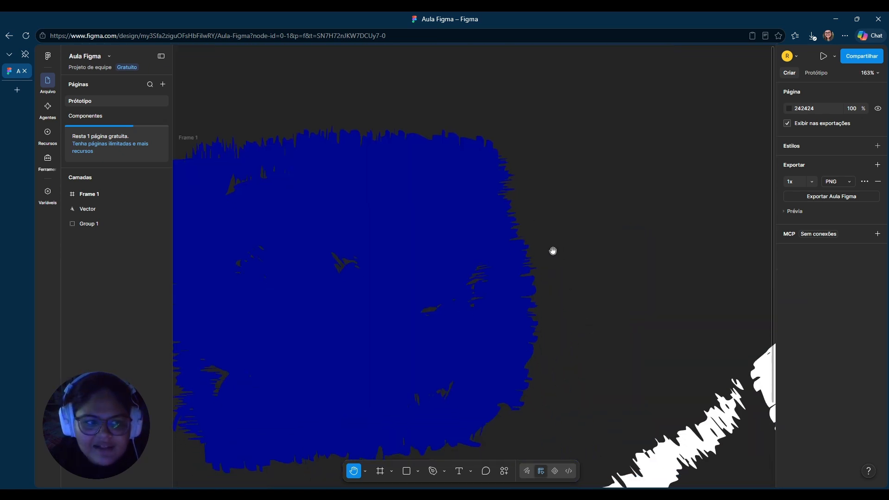
- Set the canvas zoom to 100%, and reduce it to 73% to view all three drawings together
click(879, 73)
click(806, 160)
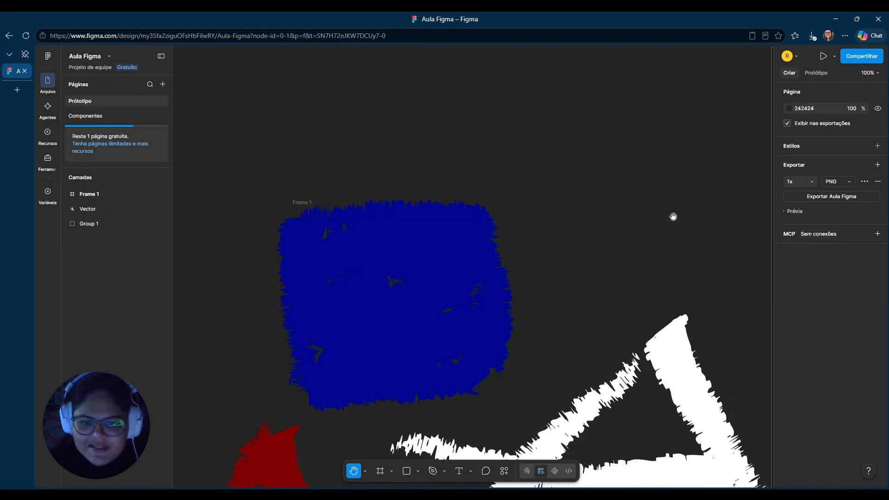
scroll(671, 214, down, 5)
scroll(610, 135, up, 2)
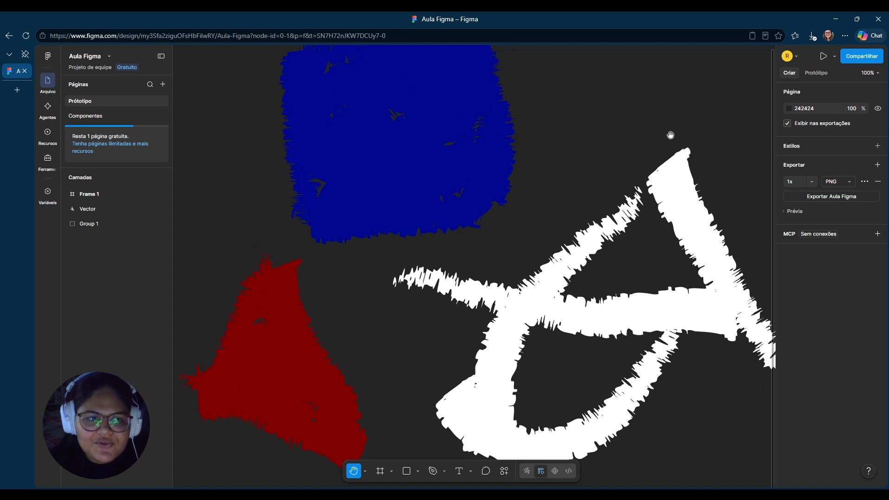
scroll(632, 155, down, 3)
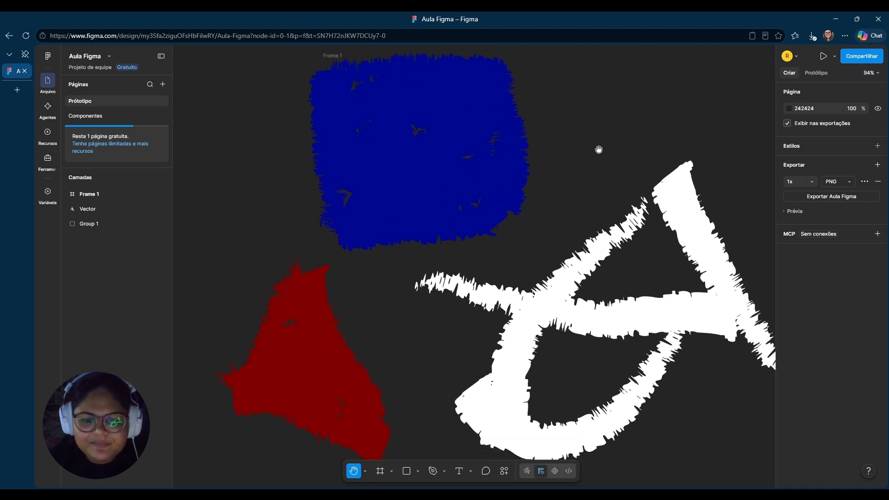
scroll(586, 132, up, 1)
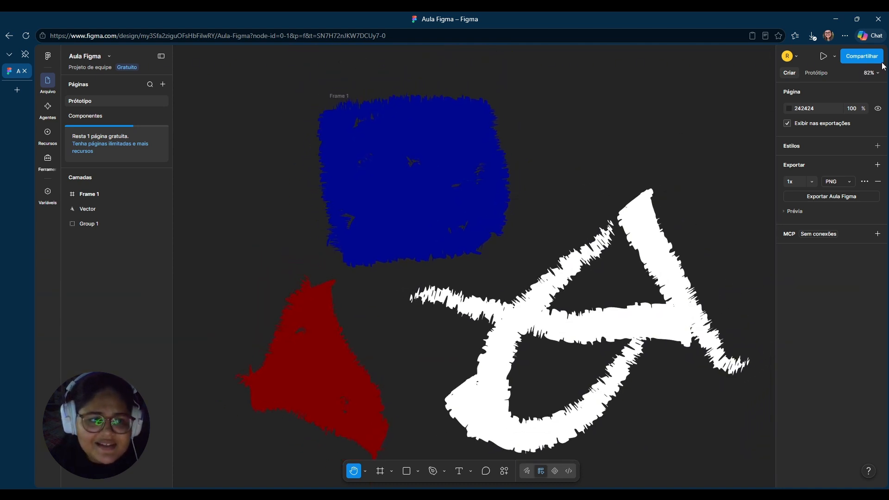
scroll(530, 205, down, 2)
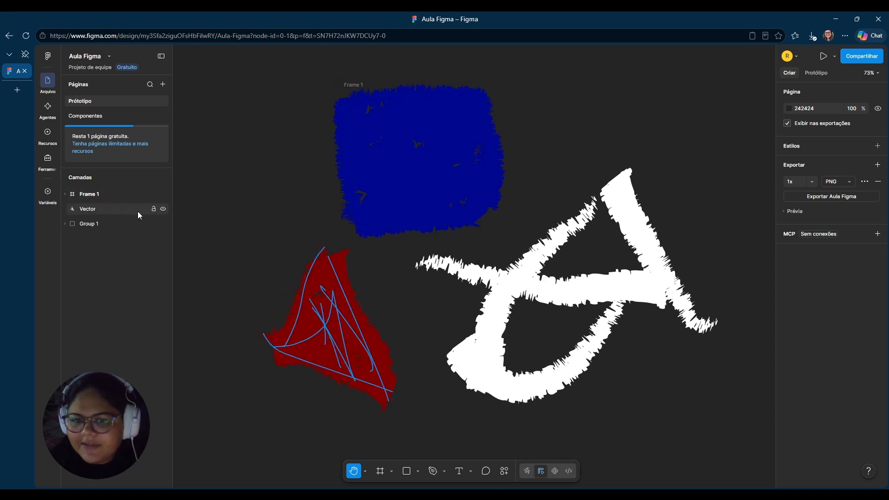
- Try resizing the flattened red triangle proportionally with the Scale tool, reducing it to 361 × 430.57
click(365, 474)
click(365, 474)
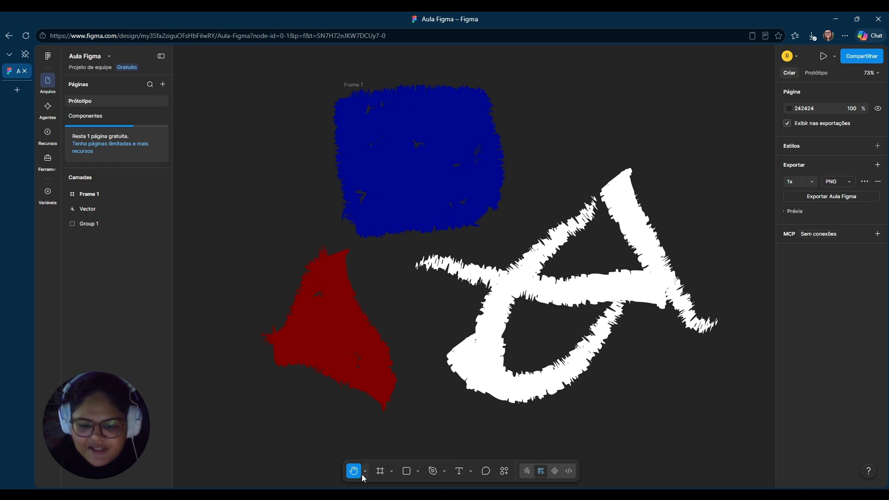
click(364, 473)
click(393, 454)
click(340, 331)
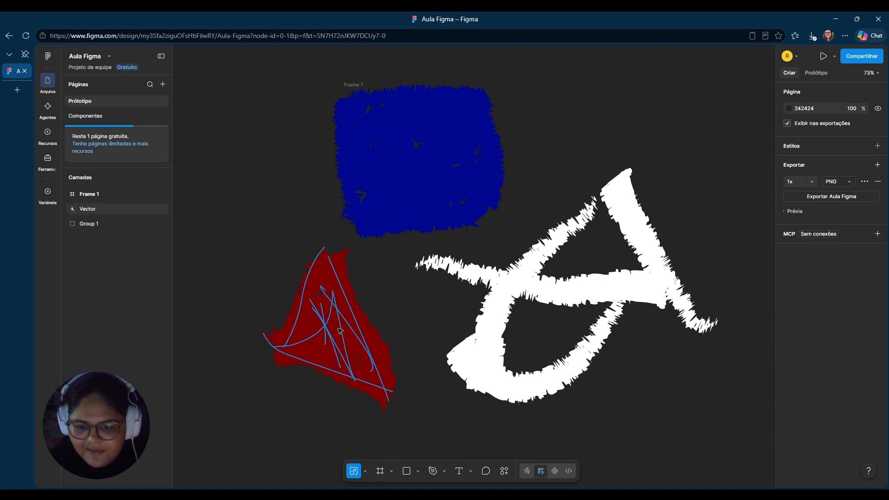
click(332, 294)
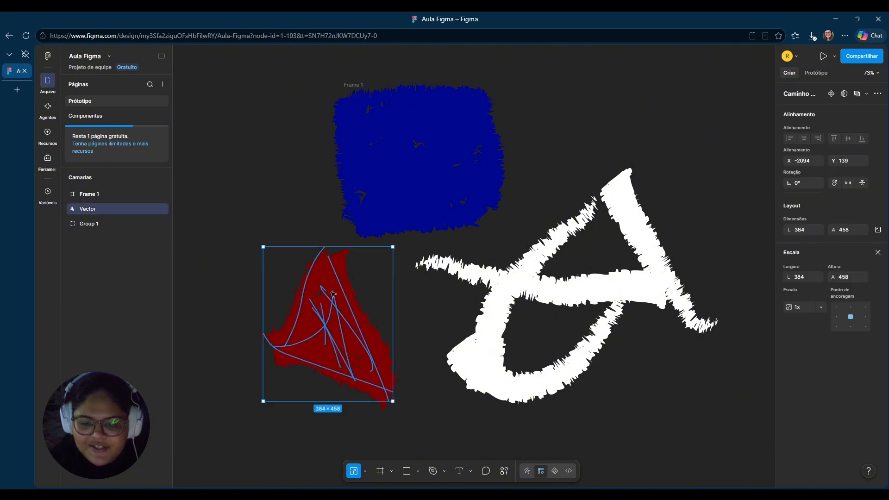
drag(264, 248, 365, 249)
mouse_move(403, 329)
mouse_down()
mouse_move(445, 300)
mouse_move(466, 197)
mouse_move(365, 292)
mouse_move(369, 310)
mouse_move(404, 336)
mouse_up()
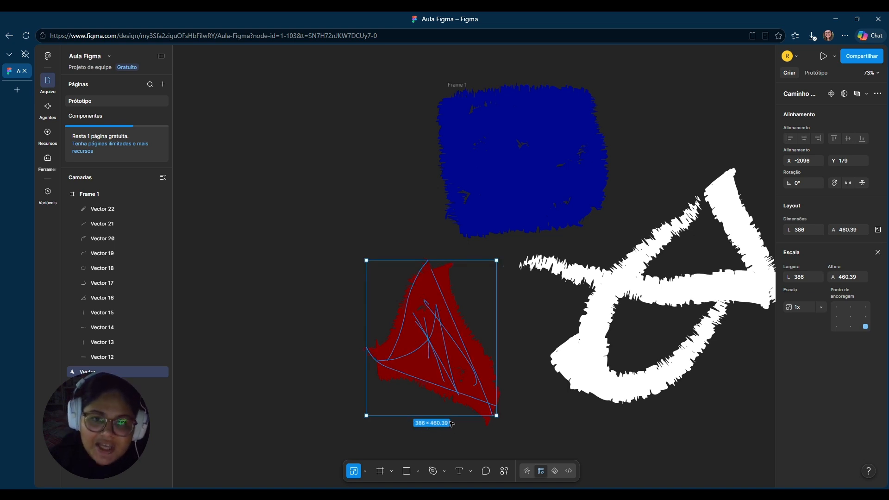
drag(514, 426, 489, 406)
mouse_move(463, 341)
mouse_down()
mouse_move(450, 335)
mouse_move(463, 338)
mouse_move(453, 347)
mouse_up()
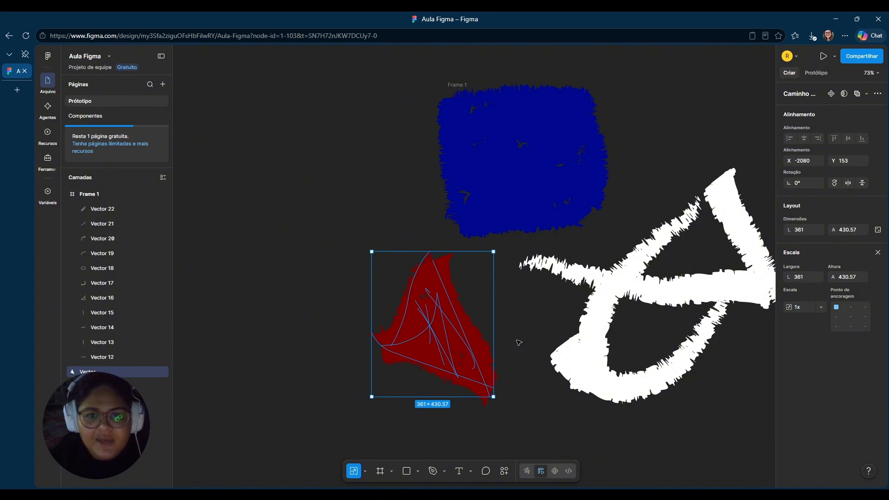
- Undo the scaling changes on the red triangle and deselect it
alt+drag(515, 323, 517, 320)
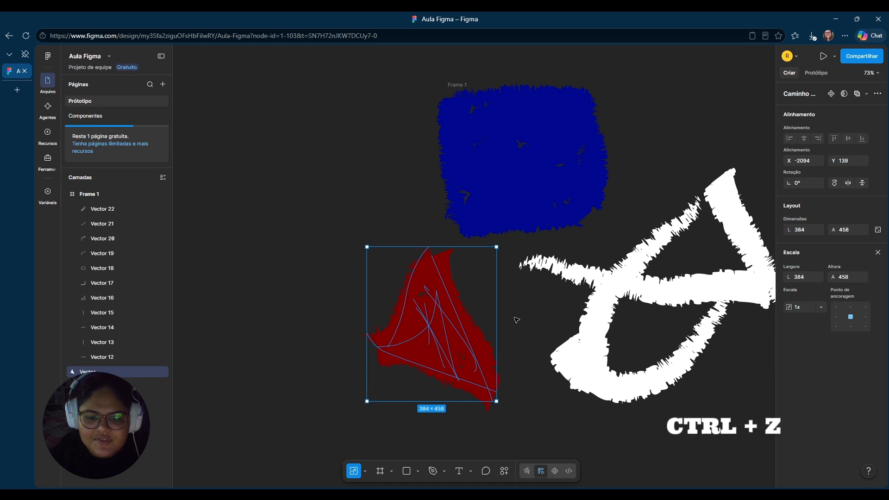
key(ctrl+z)
click(426, 342)
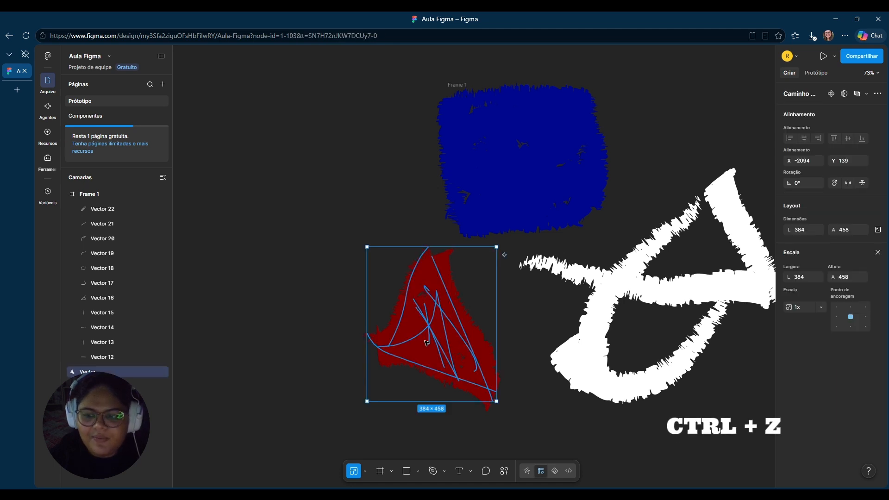
click(295, 312)
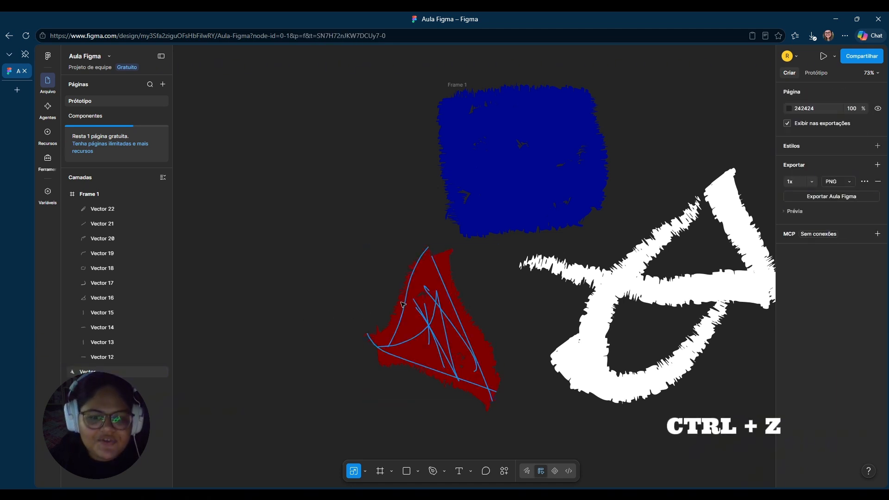
- Examine the Frame tool's preset sizes for phones, tablets, computers, presentations, watches, paper, social media, Figma Community and archived devices
click(381, 471)
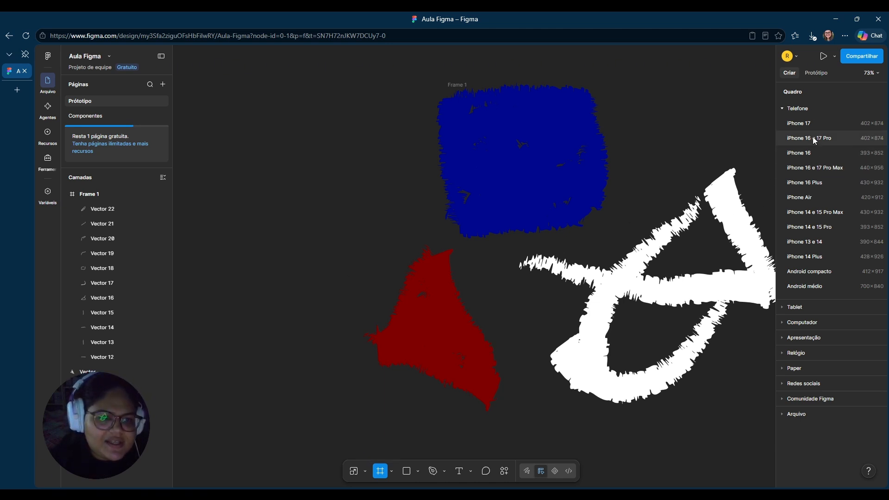
click(802, 309)
click(807, 218)
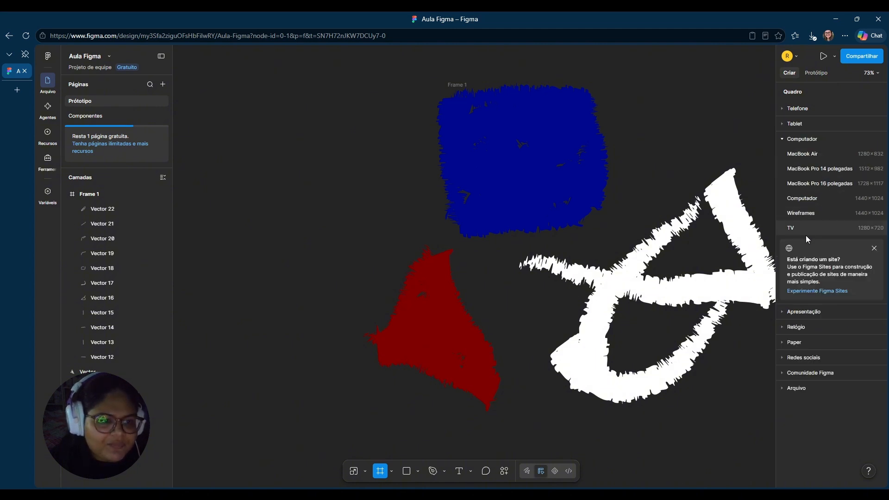
click(794, 313)
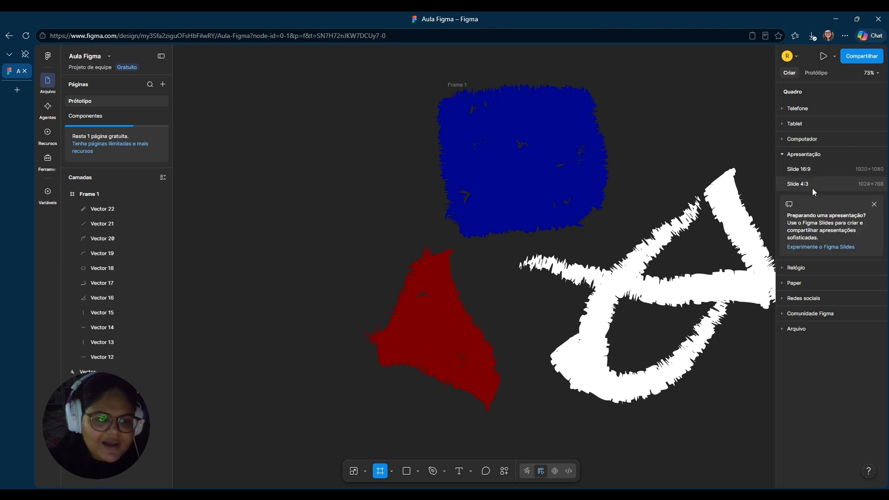
click(797, 268)
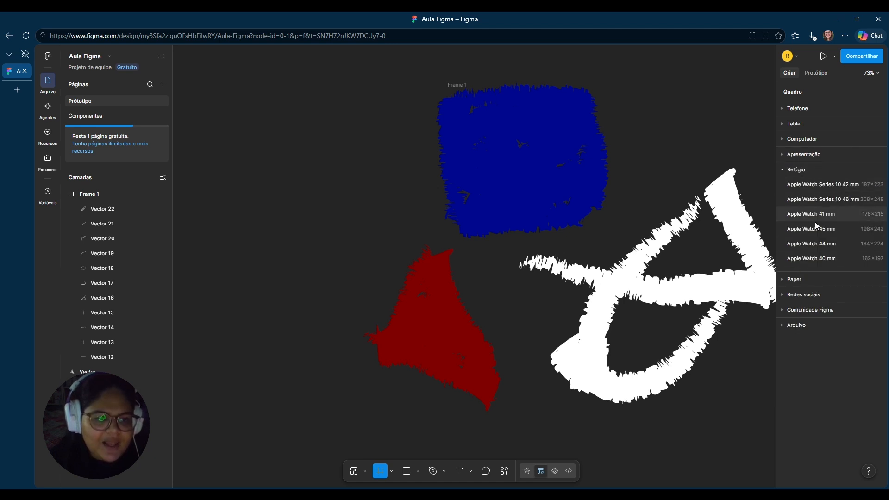
click(797, 279)
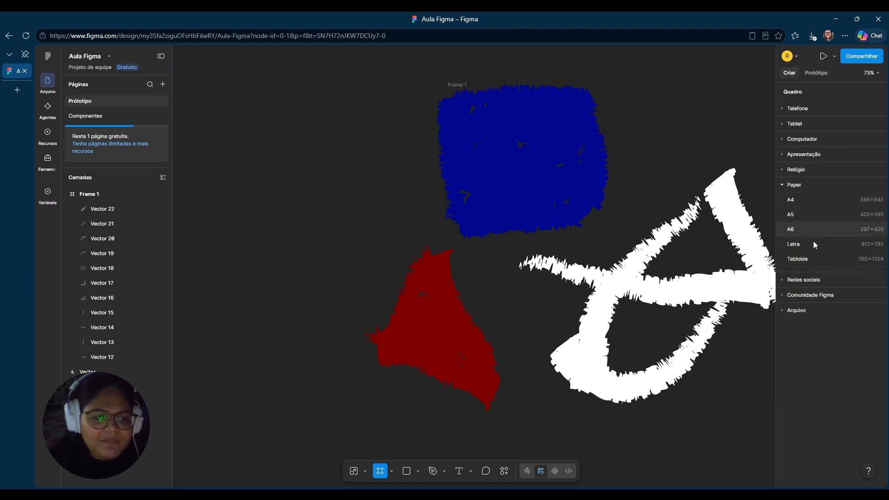
click(803, 280)
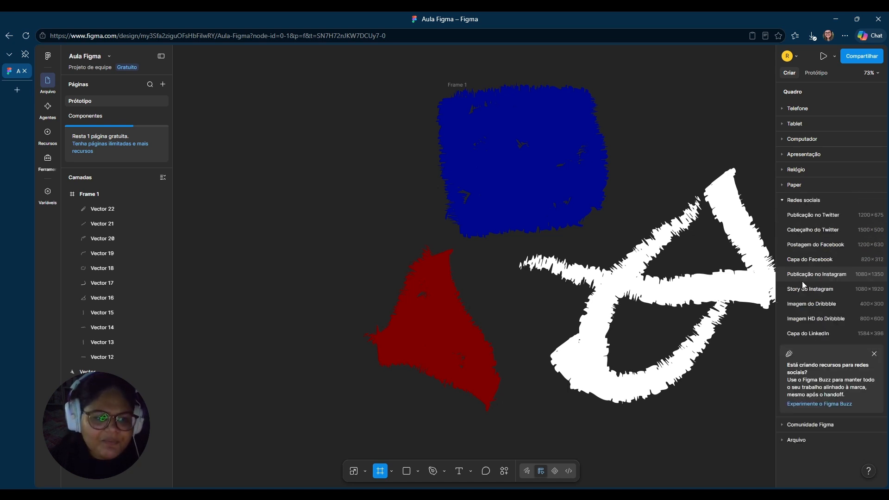
click(799, 424)
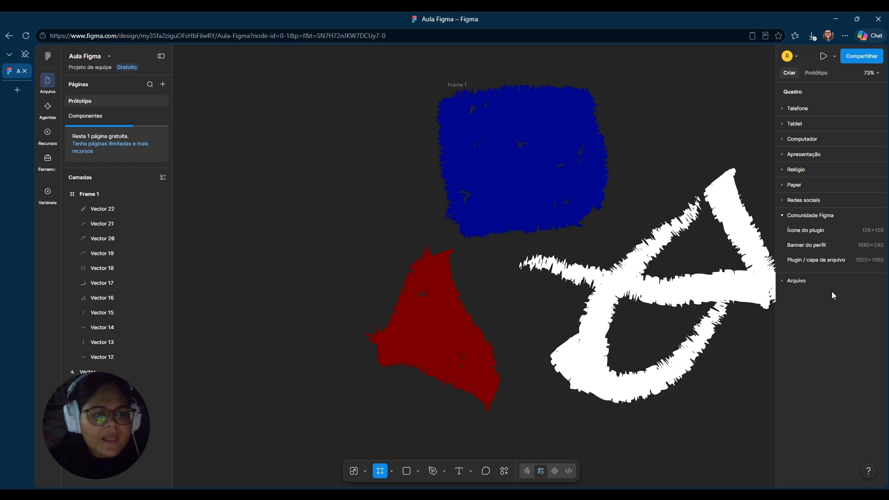
click(807, 280)
scroll(829, 348, down, 2)
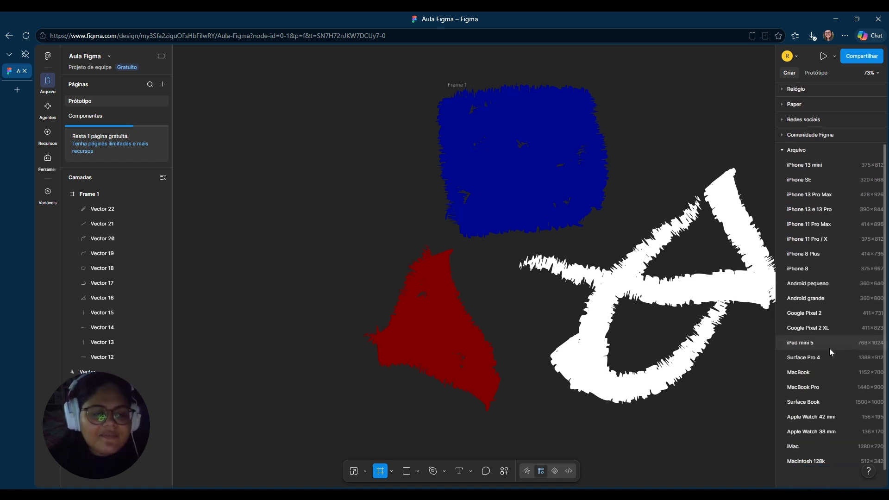
- Examine the archived device presets of the Frame tool, from iPhone 13 mini to Macintosh 128k, and collapse their list
scroll(824, 394, up, 4)
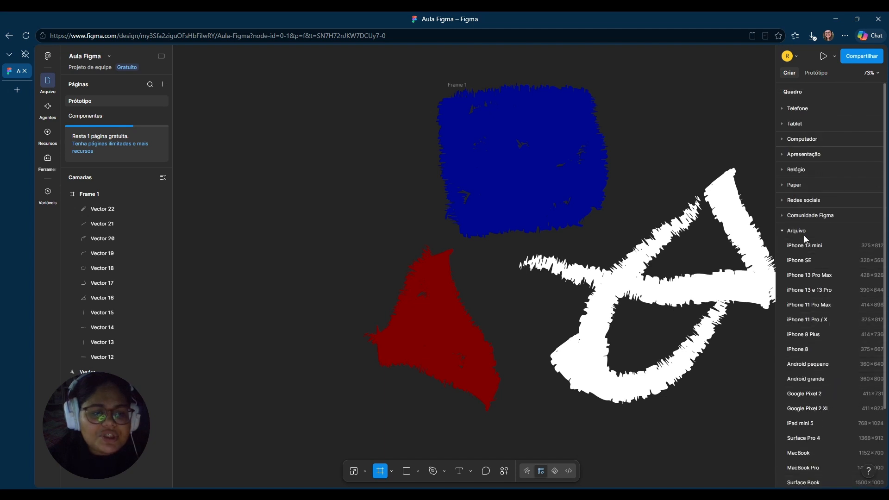
scroll(809, 315, down, 2)
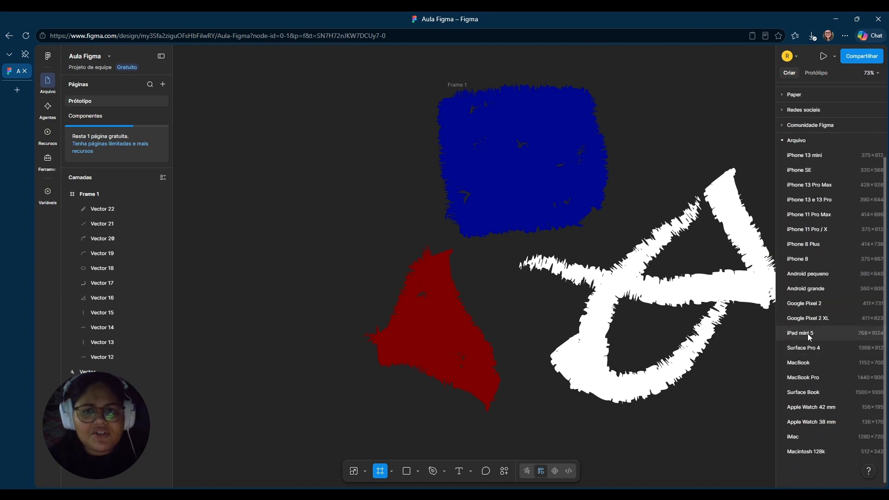
scroll(809, 326, up, 2)
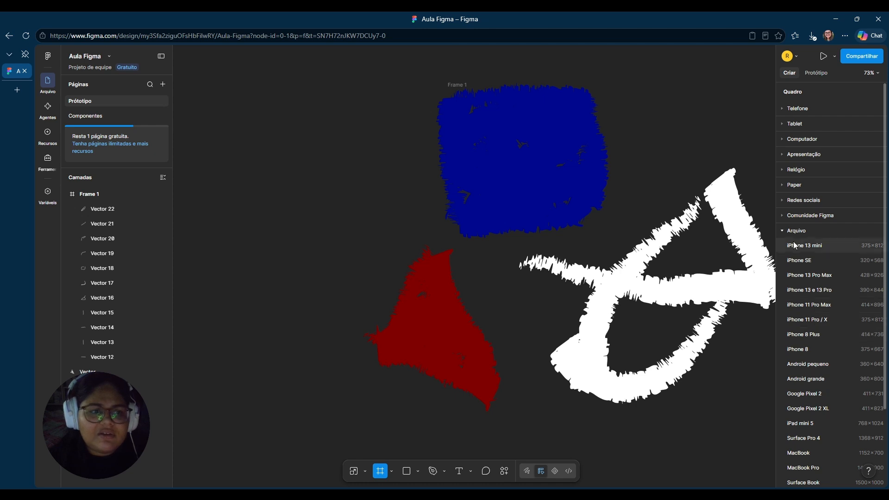
click(783, 231)
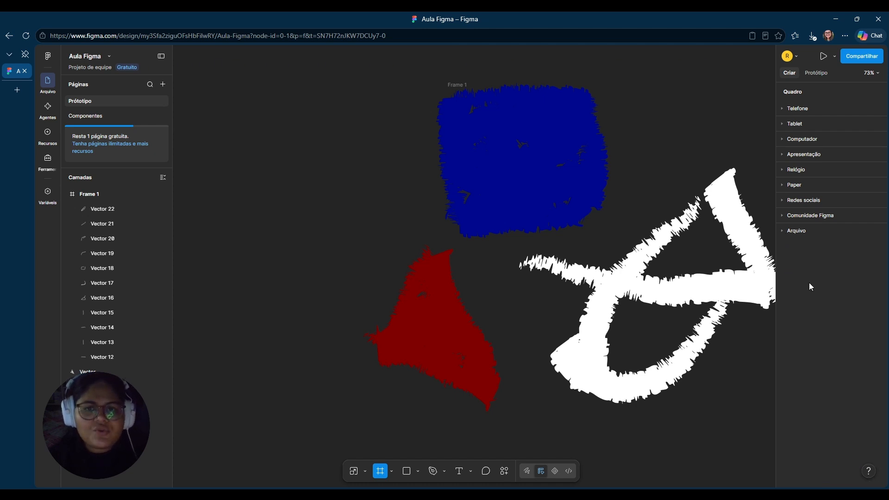
click(801, 235)
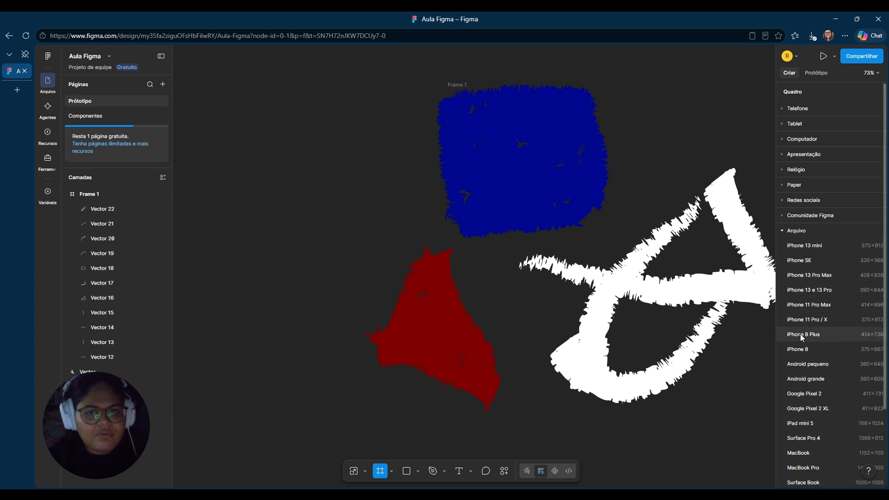
click(782, 230)
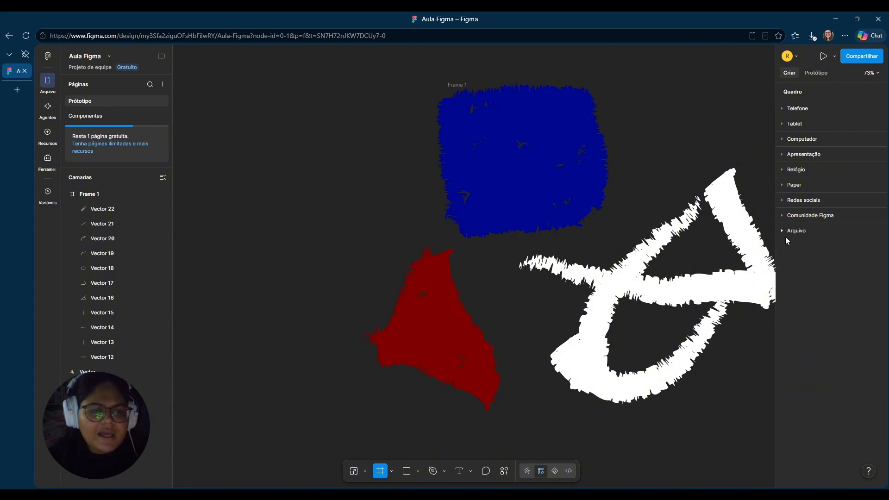
- Create a frame from the iPhone 13 e 14 phone preset, place it at about X -2676, Y -323 beside the drawings, and deselect it
click(796, 108)
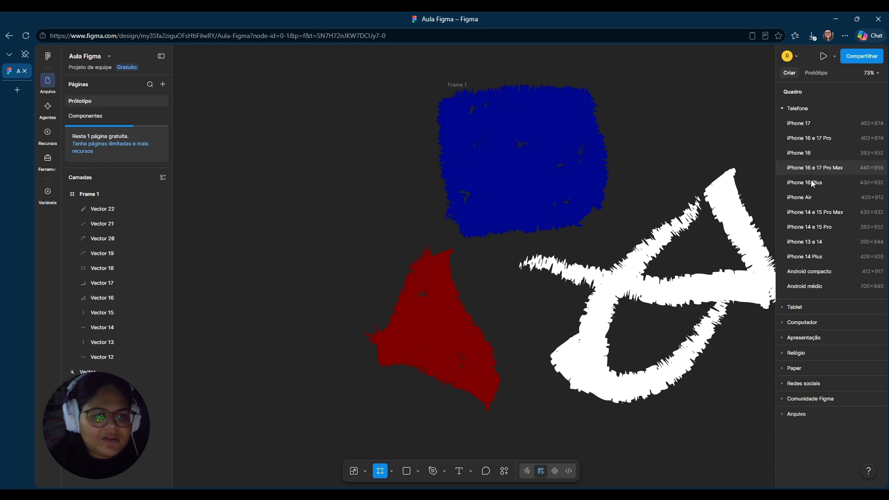
click(804, 242)
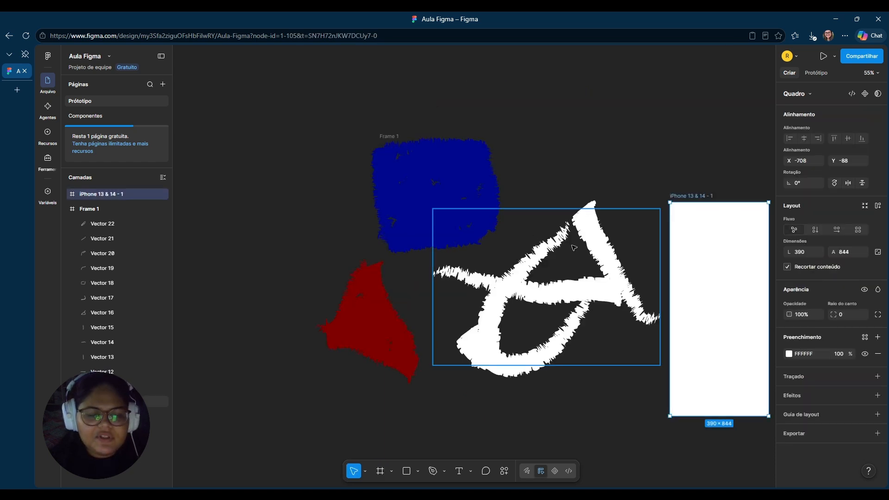
drag(712, 279, 234, 222)
scroll(511, 115, left, 3)
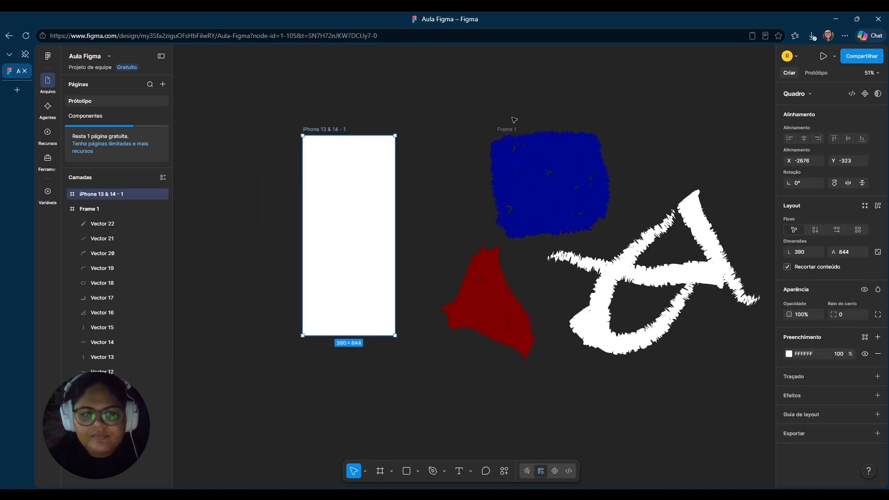
click(521, 107)
click(373, 230)
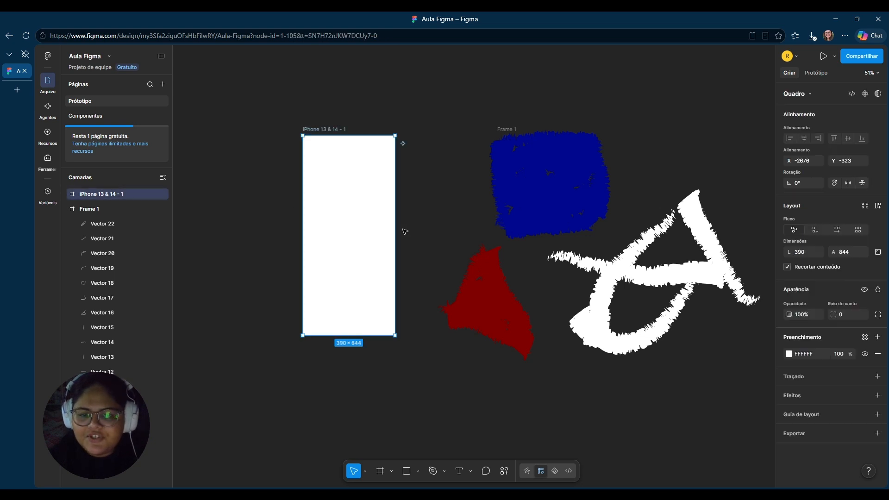
scroll(501, 237, left, 3)
scroll(456, 264, up, 2)
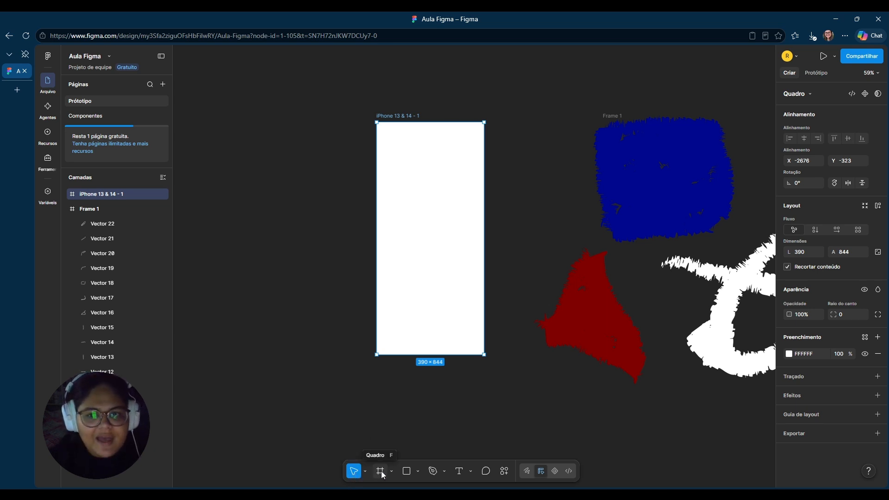
click(333, 401)
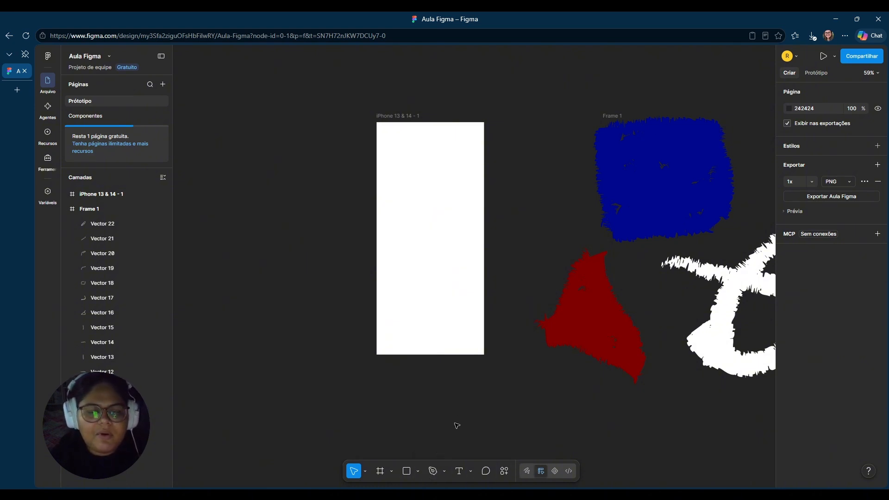
- Switch to Draw mode to view its drawing tools, and return to Design mode
click(528, 474)
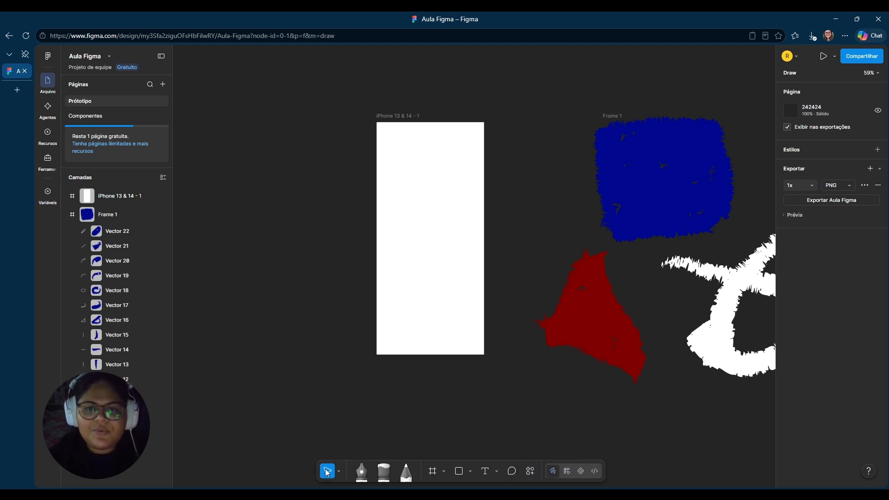
click(568, 471)
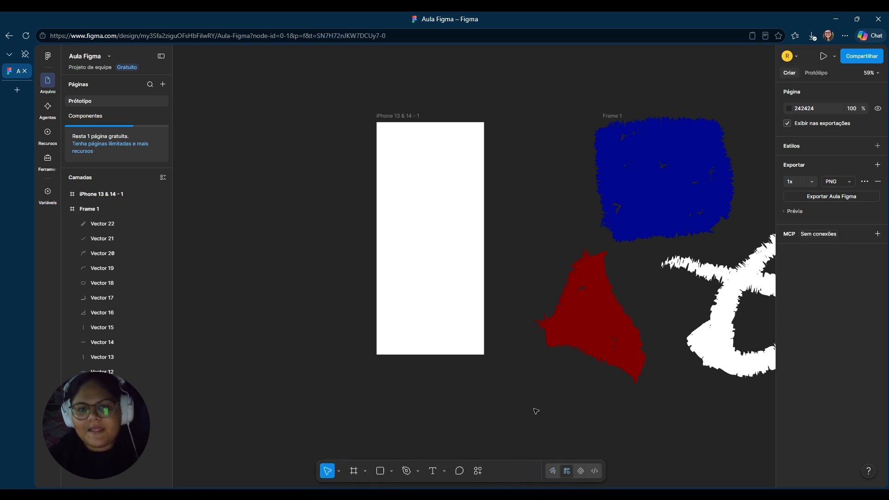
scroll(531, 417, right, 5)
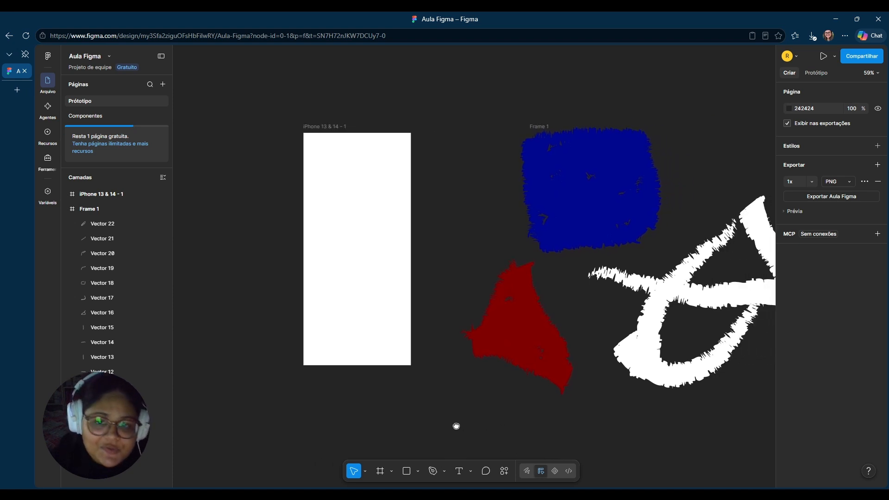